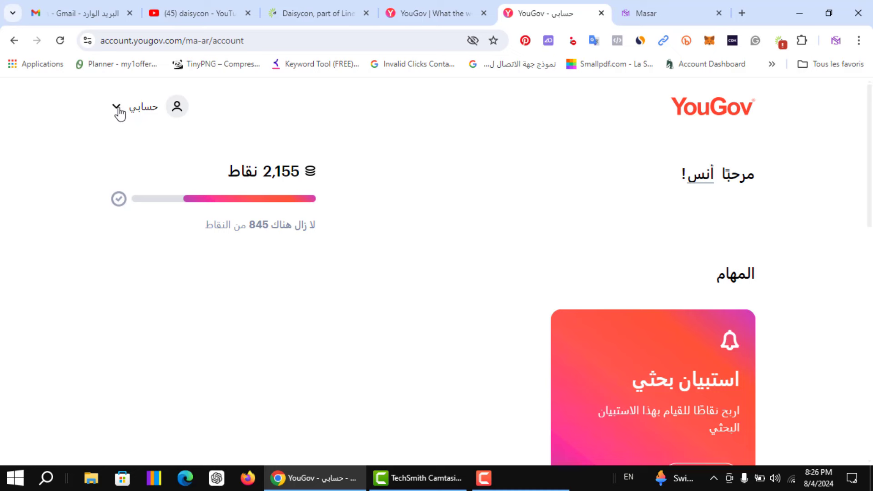
Open the list of all rewards from the YouGov account overview
{"action": "left_click", "coordinate": [119, 112]}
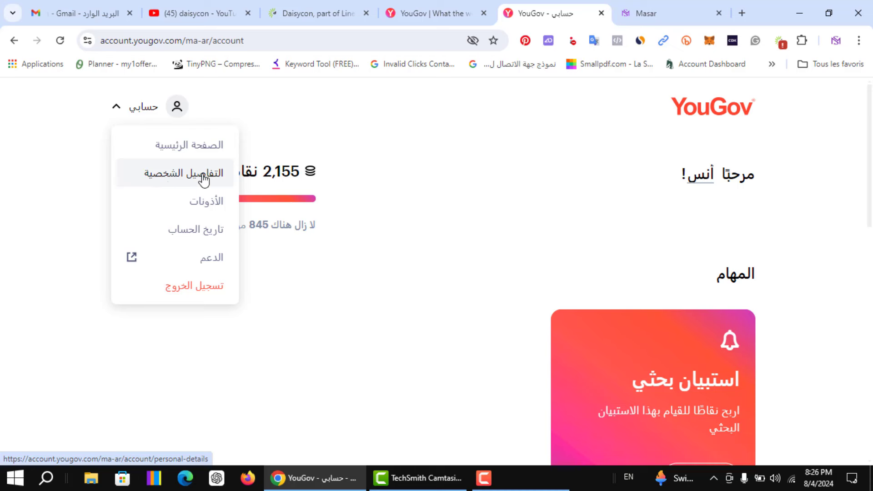
{"action": "left_click", "coordinate": [395, 159]}
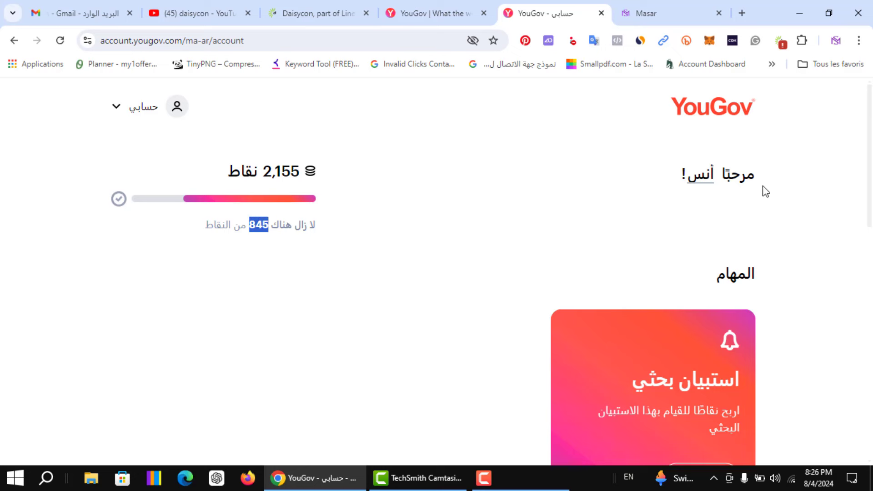
{"action": "scroll", "coordinate": [869, 353], "scroll_direction": "down", "scroll_amount": 8}
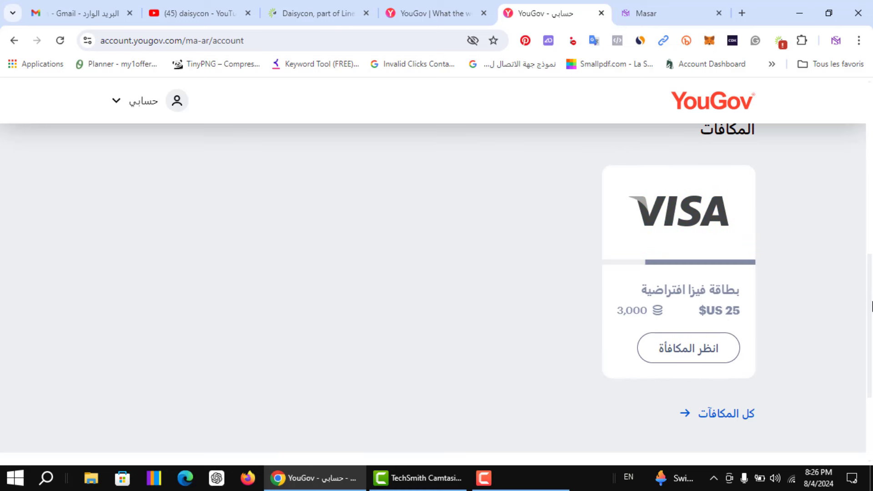
{"action": "scroll", "coordinate": [872, 325], "scroll_direction": "down", "scroll_amount": 2}
{"action": "scroll", "coordinate": [872, 325], "scroll_direction": "up", "scroll_amount": 1}
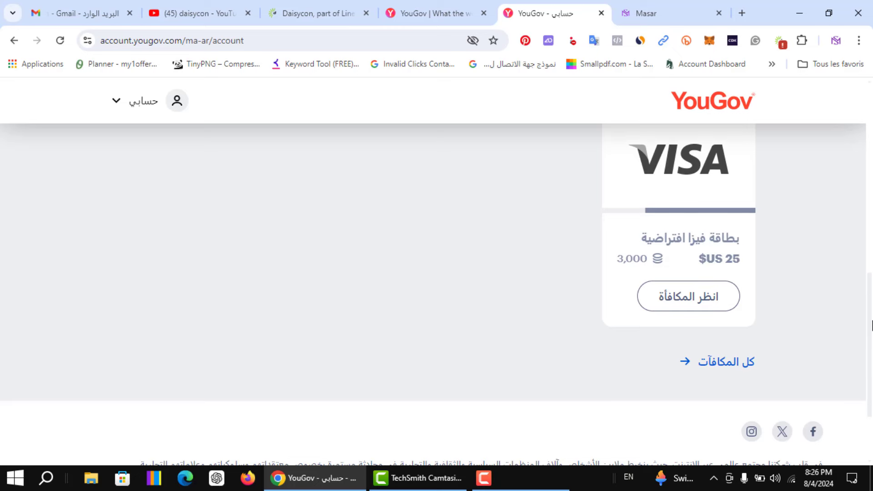
{"action": "left_click", "coordinate": [748, 362]}
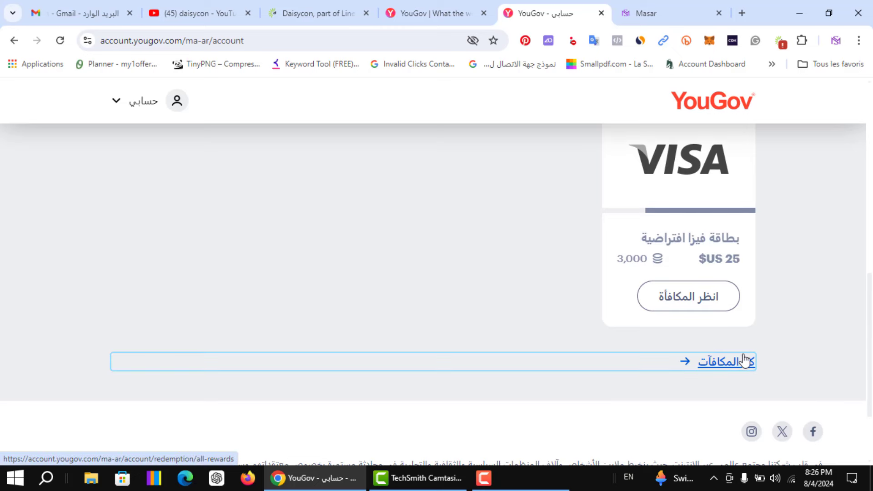
Examine the points balance, the notice and the virtual Visa gift card on the rewards page
{"action": "scroll", "coordinate": [871, 237], "scroll_direction": "down", "scroll_amount": 7}
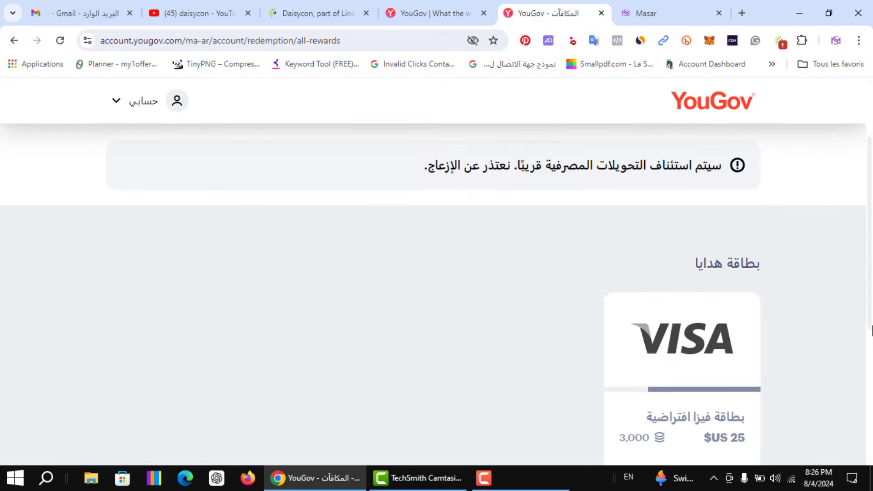
{"action": "scroll", "coordinate": [871, 420], "scroll_direction": "up", "scroll_amount": 1}
{"action": "scroll", "coordinate": [871, 420], "scroll_direction": "up", "scroll_amount": 7}
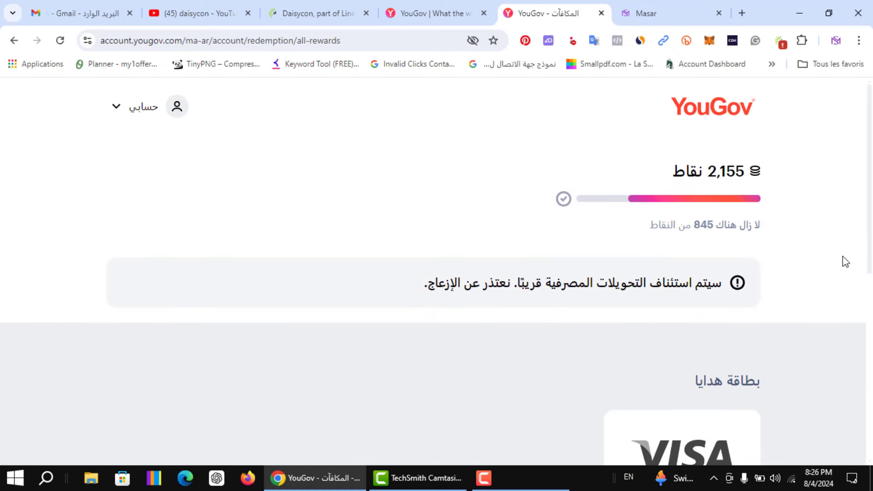
{"action": "scroll", "coordinate": [868, 255], "scroll_direction": "down", "scroll_amount": 5}
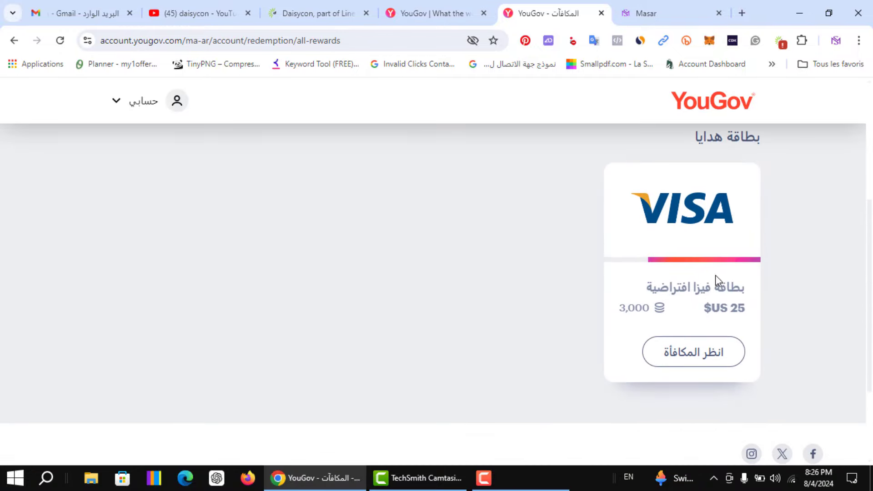
{"action": "scroll", "coordinate": [433, 273], "scroll_direction": "up", "scroll_amount": 5}
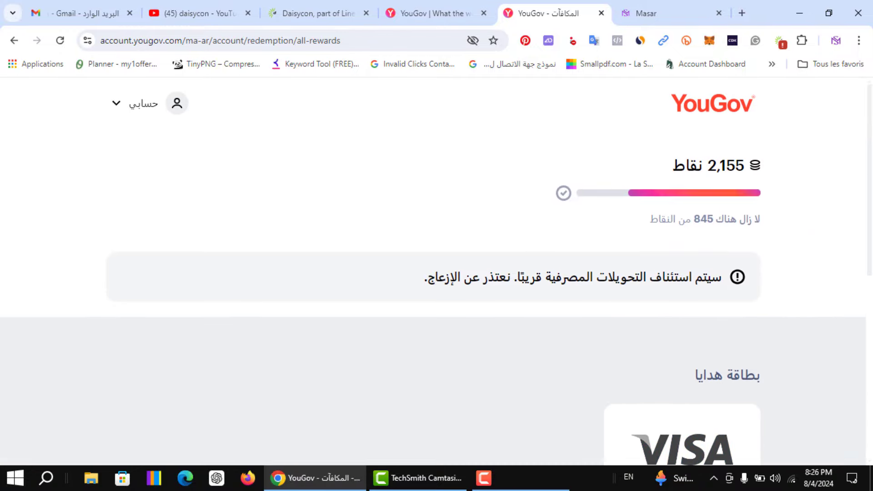
Switch to the Daisycon home page and open the publisher information from its Publishers section
{"action": "left_click", "coordinate": [302, 13]}
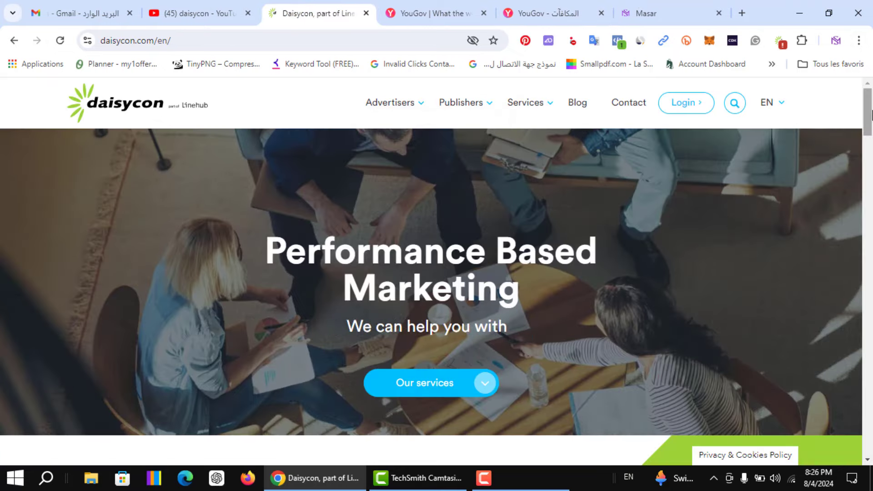
{"action": "scroll", "coordinate": [864, 172], "scroll_direction": "down", "scroll_amount": 10}
{"action": "scroll", "coordinate": [859, 180], "scroll_direction": "up", "scroll_amount": 3}
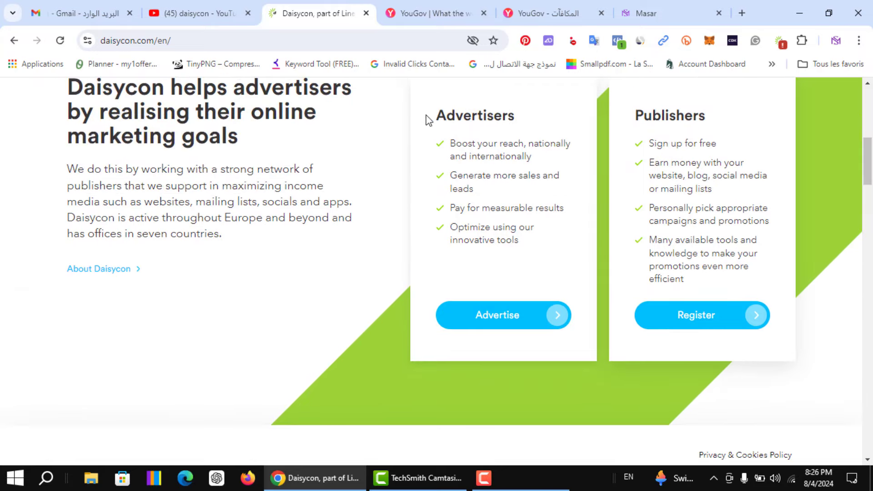
{"action": "left_click_drag", "start_coordinate": [432, 115], "coordinate": [550, 122]}
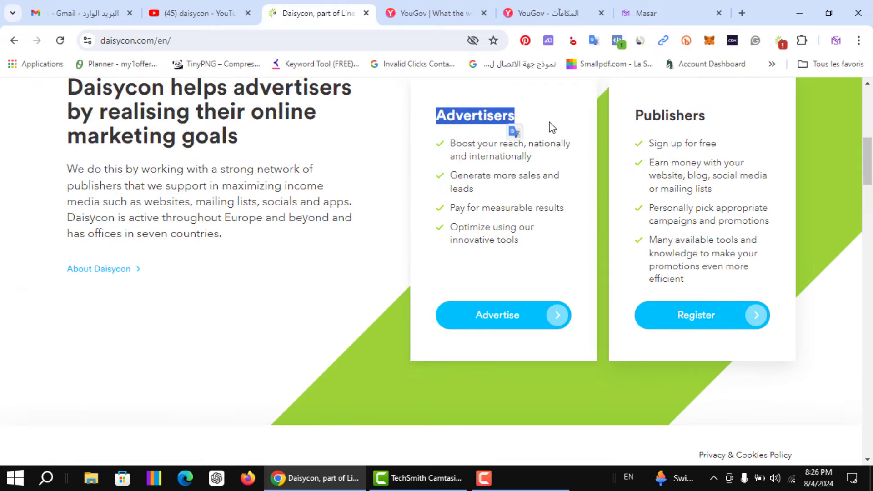
{"action": "left_click", "coordinate": [699, 326]}
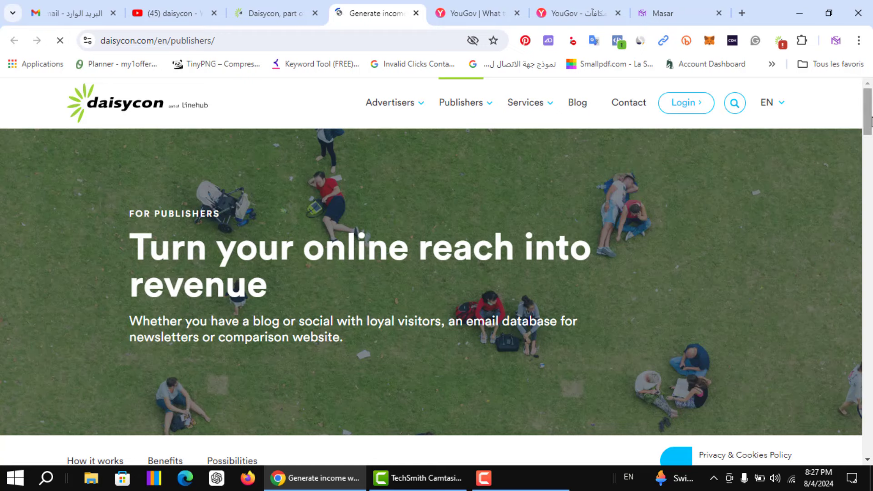
Open the Daisycon publisher registration form and examine its fields
{"action": "scroll", "coordinate": [866, 136], "scroll_direction": "down", "scroll_amount": 7}
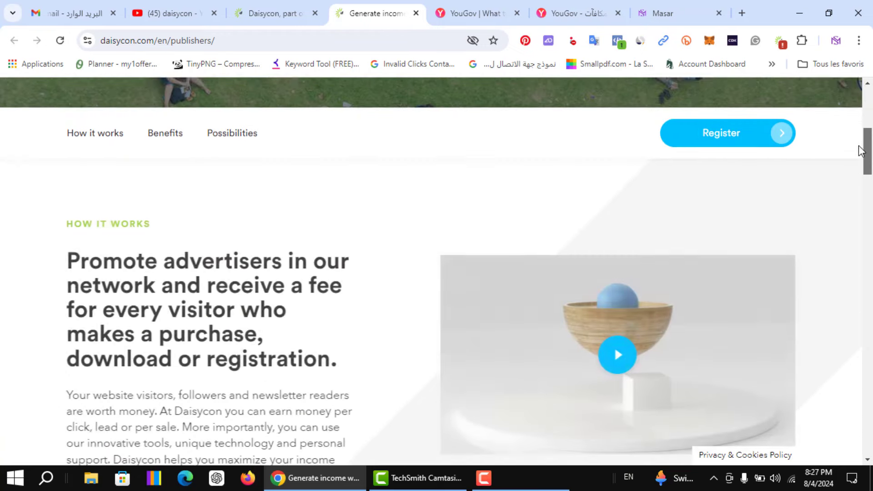
{"action": "mouse_move", "coordinate": [859, 146]}
{"action": "left_mouse_down"}
{"action": "mouse_move", "coordinate": [859, 122]}
{"action": "mouse_move", "coordinate": [841, 224]}
{"action": "mouse_move", "coordinate": [864, 195]}
{"action": "mouse_move", "coordinate": [868, 148]}
{"action": "left_mouse_up"}
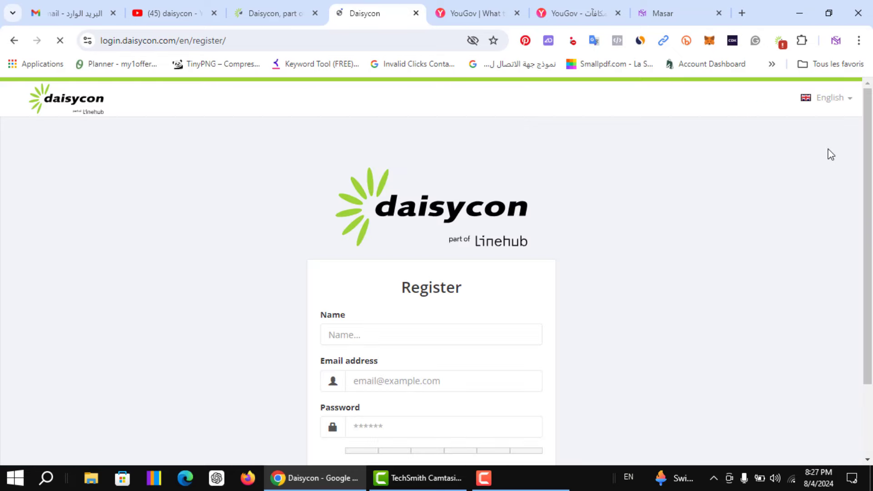
{"action": "left_click_drag", "start_coordinate": [867, 178], "coordinate": [852, 226]}
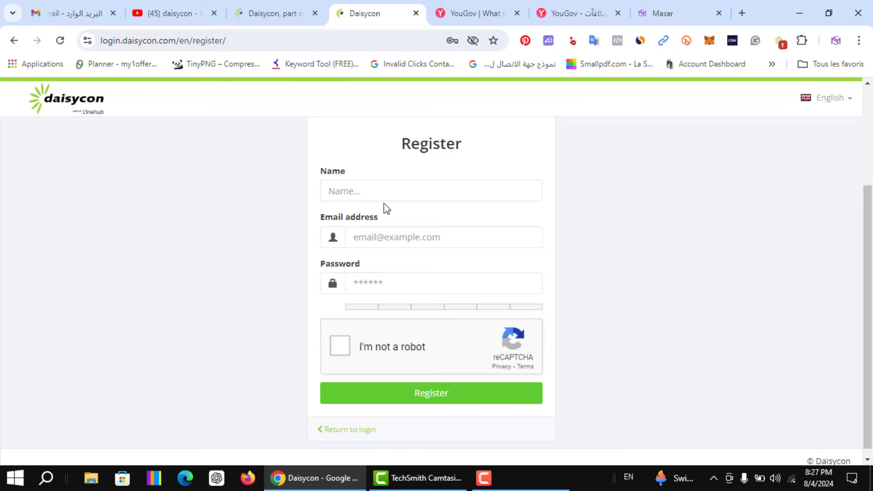
{"action": "scroll", "coordinate": [867, 271], "scroll_direction": "down", "scroll_amount": 1}
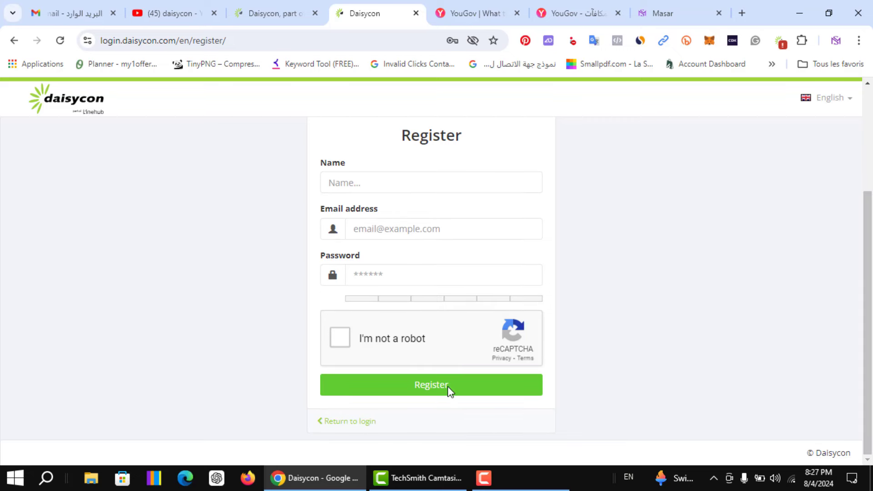
{"action": "key", "text": "F10"}
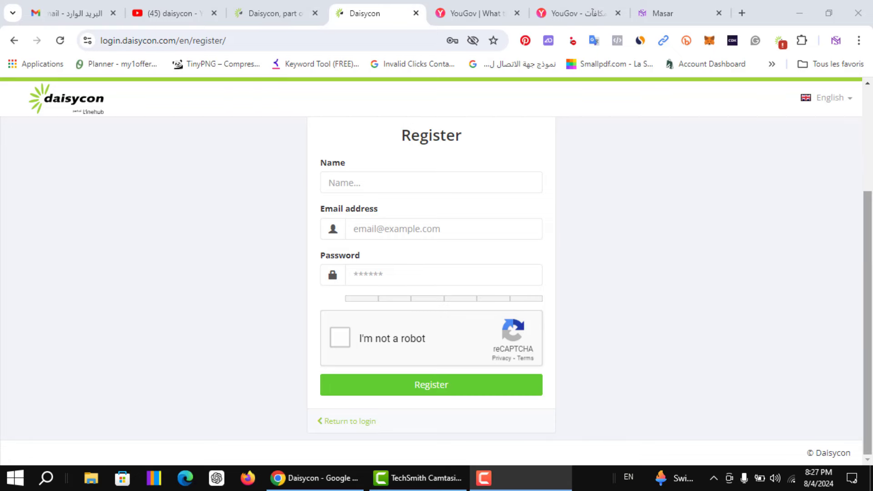
{"action": "left_click", "coordinate": [871, 140]}
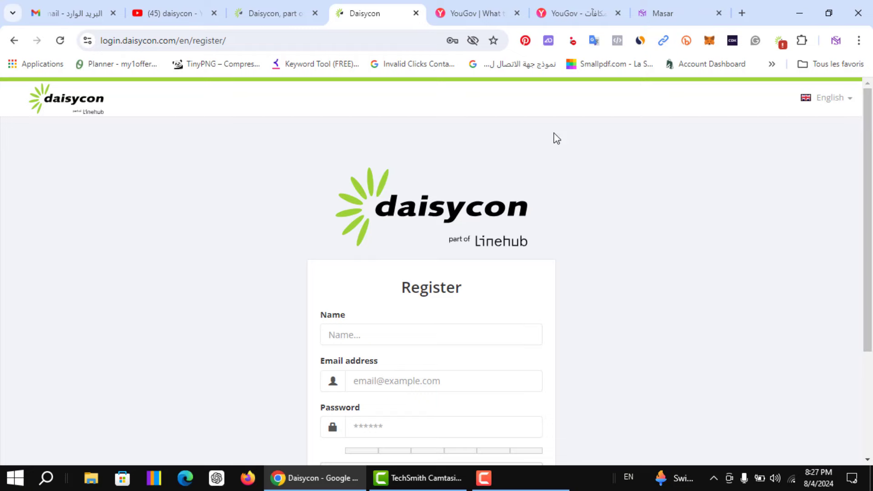
Return to the Daisycon home page, log in with the remembered account and check the dashboard's financial balance
{"action": "left_click", "coordinate": [83, 107]}
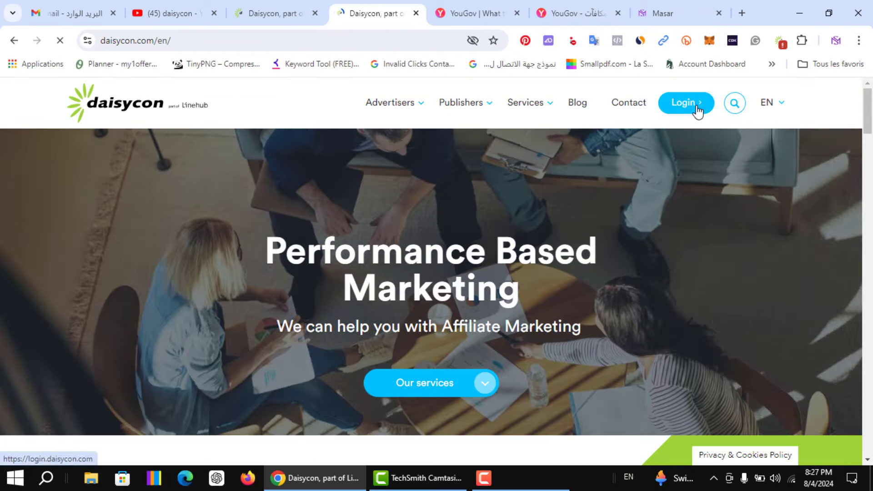
{"action": "left_click", "coordinate": [697, 106]}
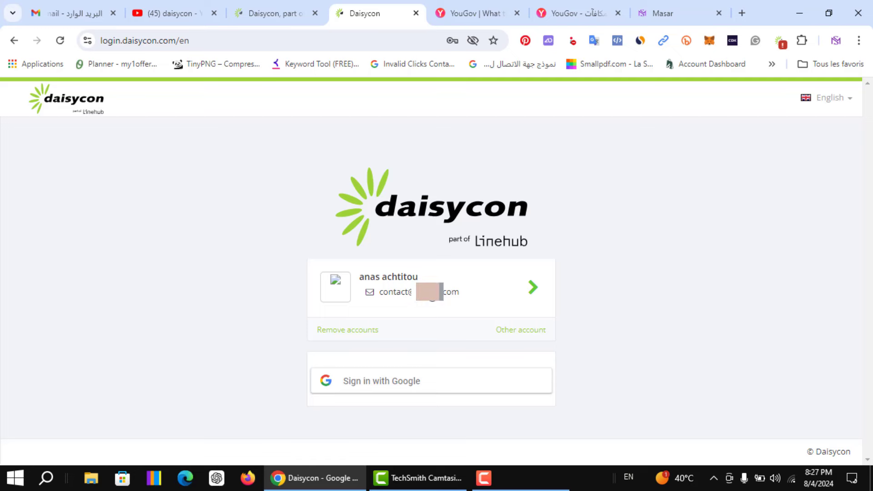
{"action": "left_click", "coordinate": [431, 294]}
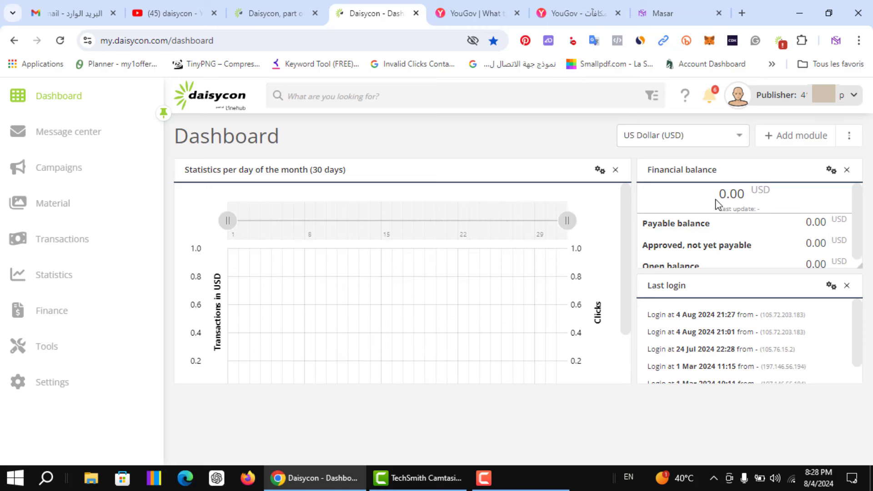
{"action": "left_click_drag", "start_coordinate": [717, 204], "coordinate": [796, 198]}
{"action": "left_click", "coordinate": [751, 192]}
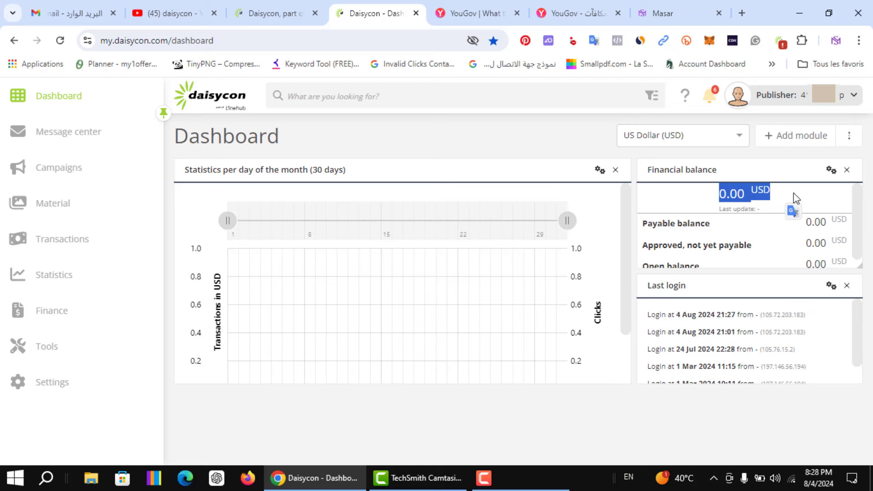
{"action": "left_click", "coordinate": [752, 191]}
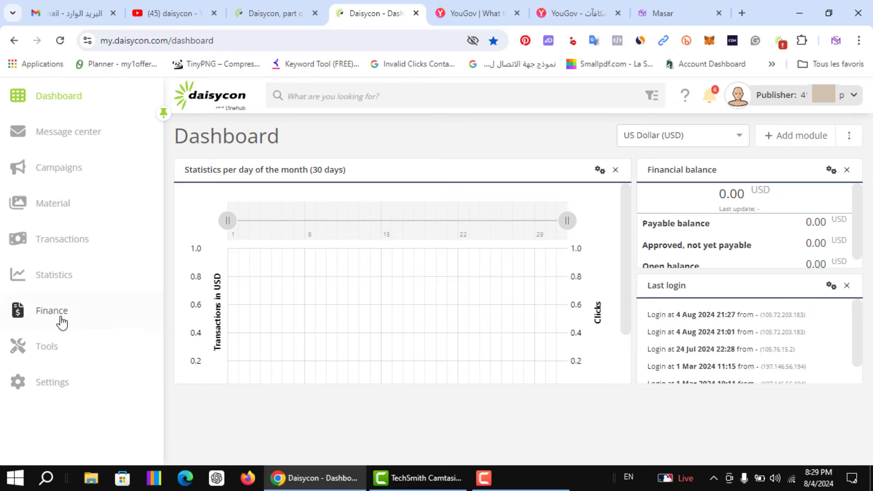
Open the form for adding new media from the publisher account's media settings
{"action": "left_click", "coordinate": [47, 386]}
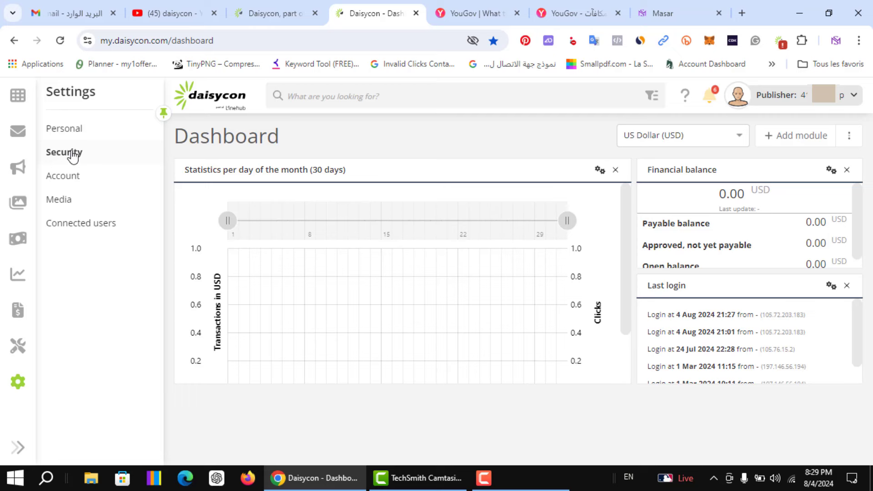
{"action": "left_click", "coordinate": [80, 204]}
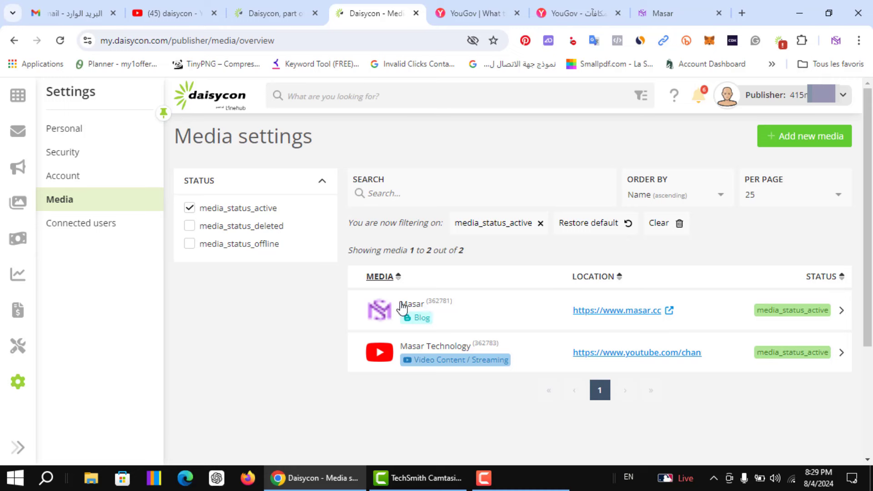
{"action": "left_click", "coordinate": [812, 147]}
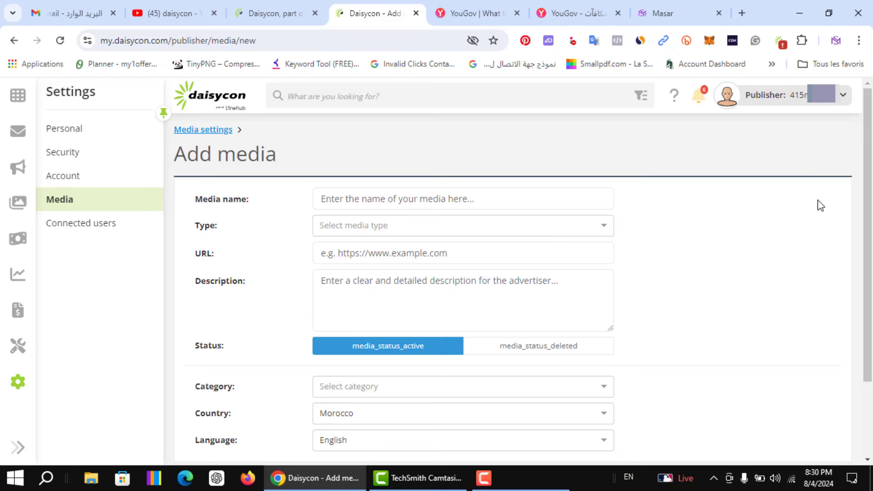
Examine the available media types in the Add media form, including the social media options, without choosing one
{"action": "left_click_drag", "start_coordinate": [866, 150], "coordinate": [866, 176]}
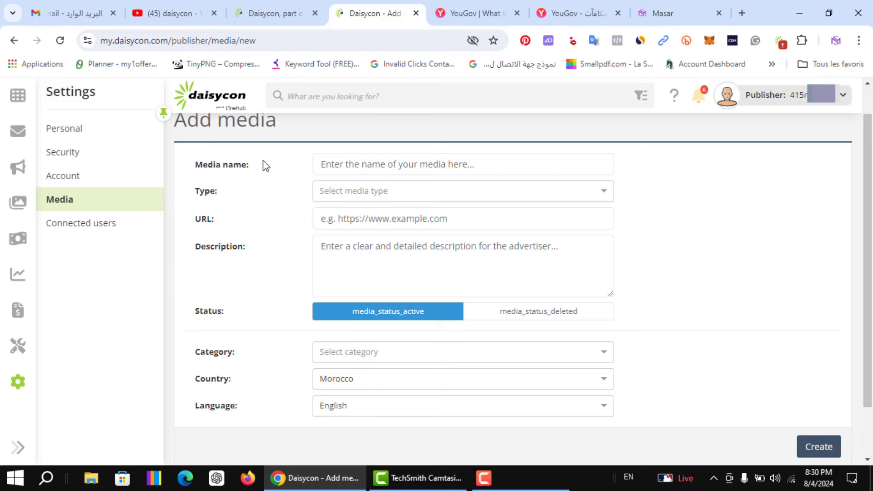
{"action": "left_click", "coordinate": [339, 170]}
{"action": "left_click", "coordinate": [604, 191]}
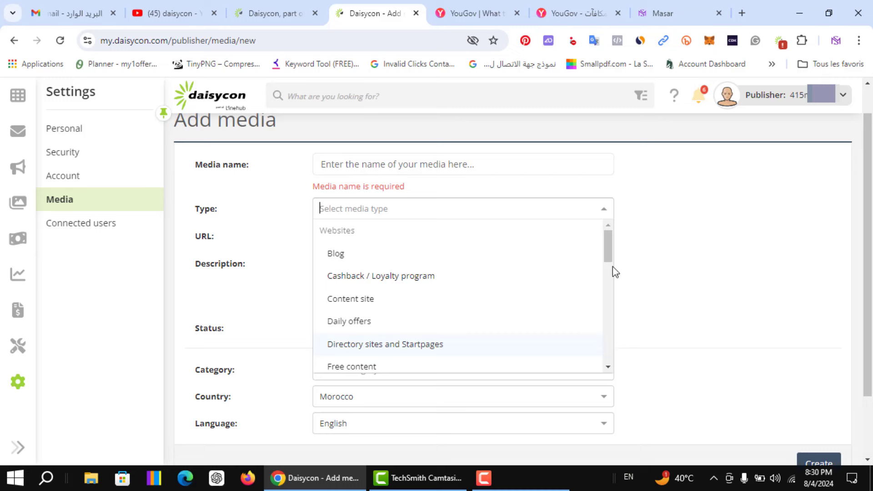
{"action": "left_click_drag", "start_coordinate": [610, 250], "coordinate": [602, 359]}
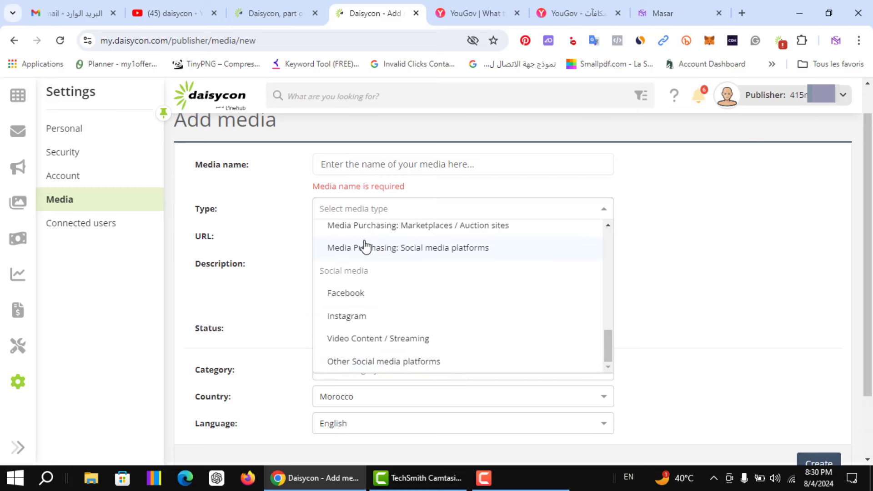
{"action": "left_click", "coordinate": [637, 277]}
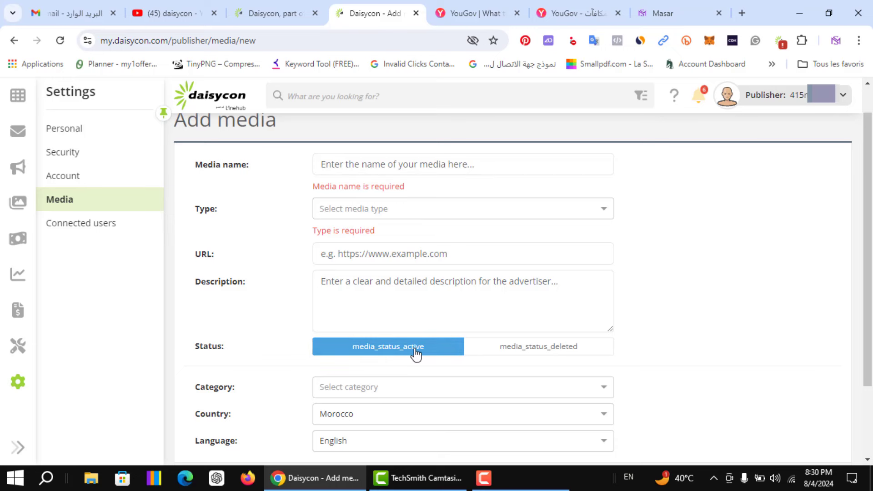
Examine the remaining Add media fields and the available categories without choosing one
{"action": "scroll", "coordinate": [863, 385], "scroll_direction": "down", "scroll_amount": 2}
{"action": "scroll", "coordinate": [863, 386], "scroll_direction": "down", "scroll_amount": 1}
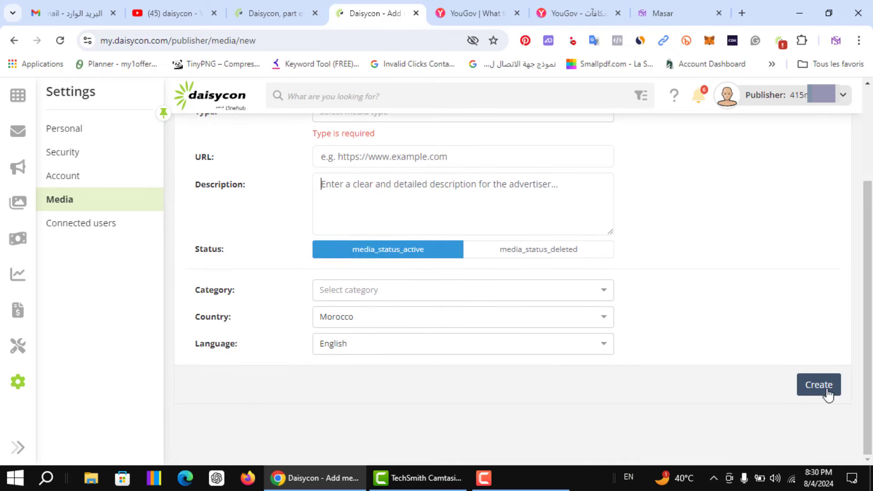
{"action": "left_click", "coordinate": [441, 293]}
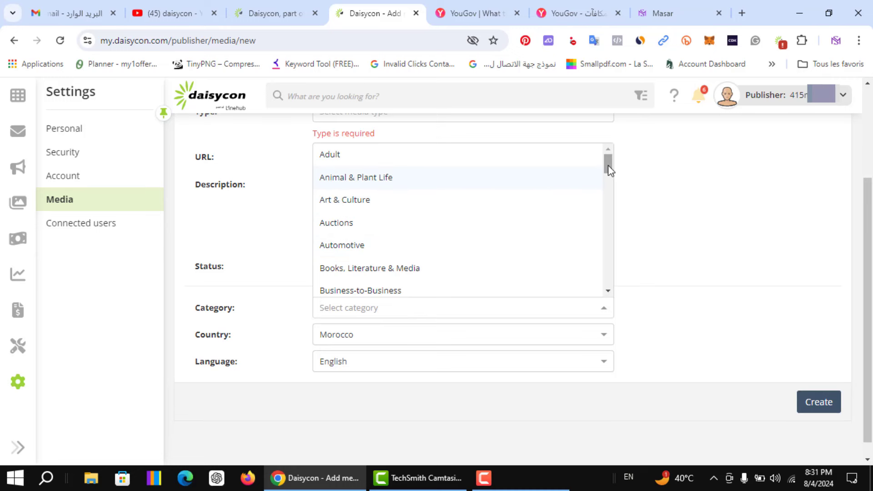
{"action": "left_click_drag", "start_coordinate": [607, 165], "coordinate": [604, 202]}
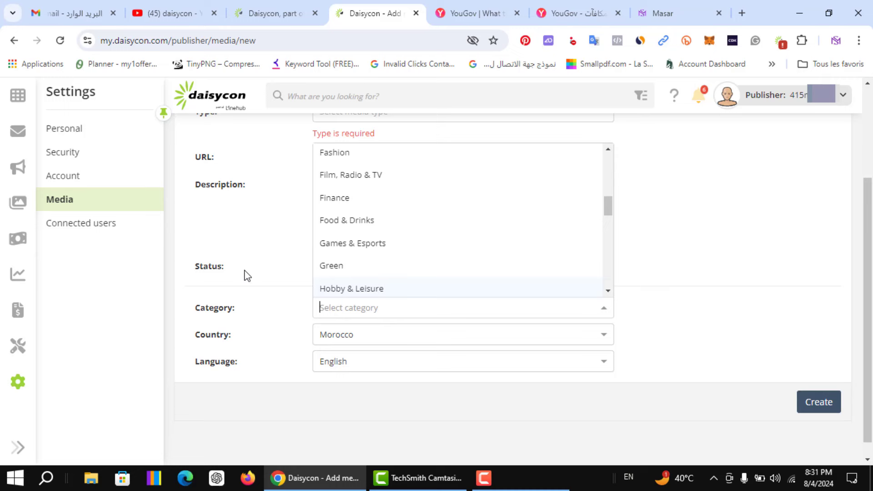
{"action": "left_click", "coordinate": [203, 281]}
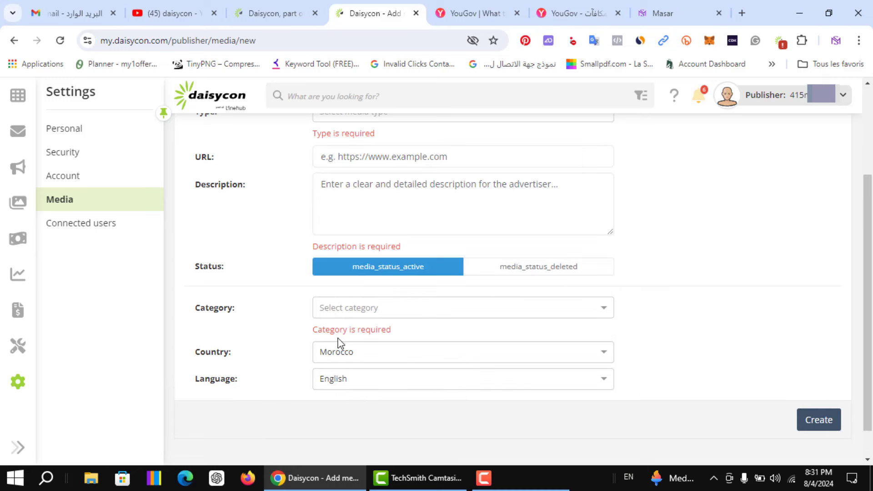
Examine the country and language options in the Add media form, keeping Morocco and English selected
{"action": "left_click", "coordinate": [604, 353]}
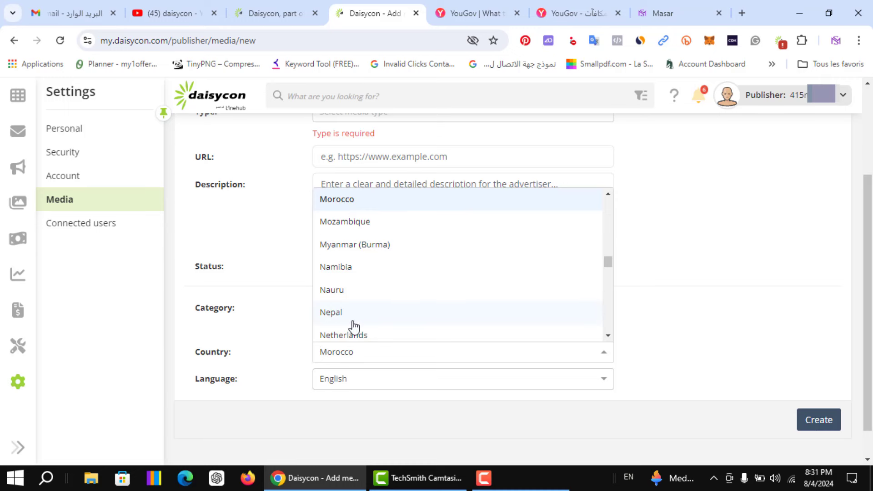
{"action": "left_click", "coordinate": [191, 374]}
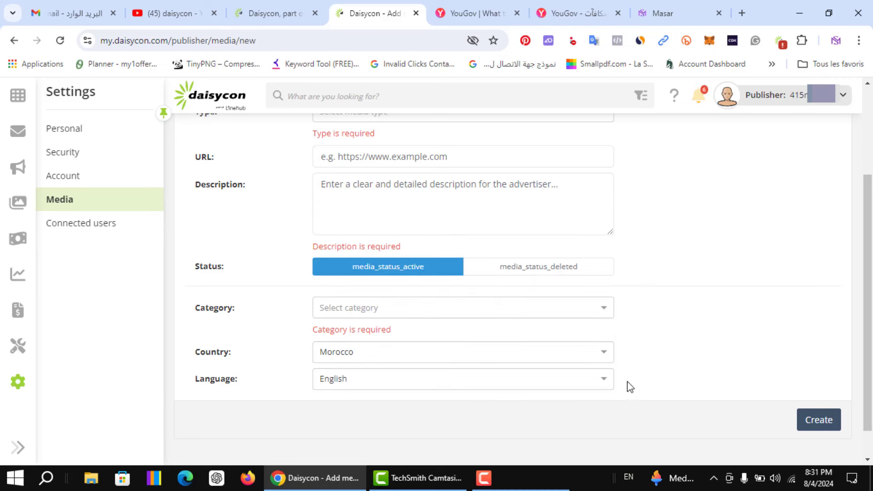
{"action": "left_click", "coordinate": [603, 382]}
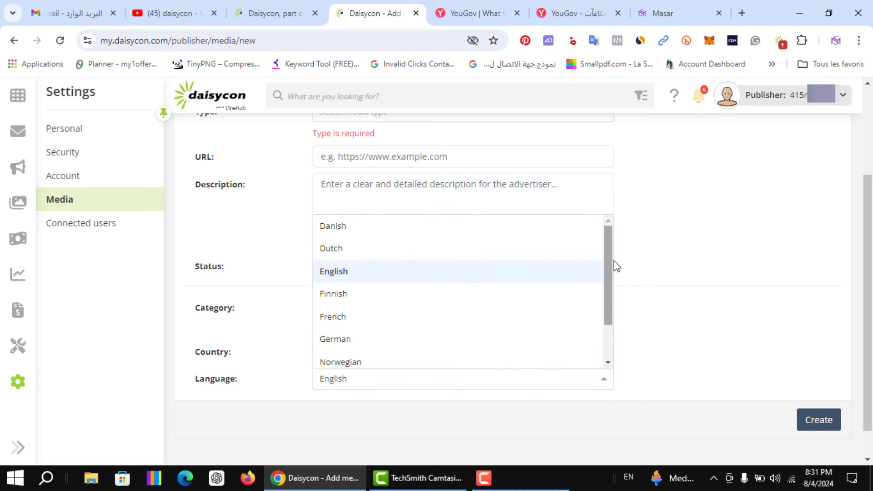
{"action": "left_click_drag", "start_coordinate": [608, 263], "coordinate": [616, 217]}
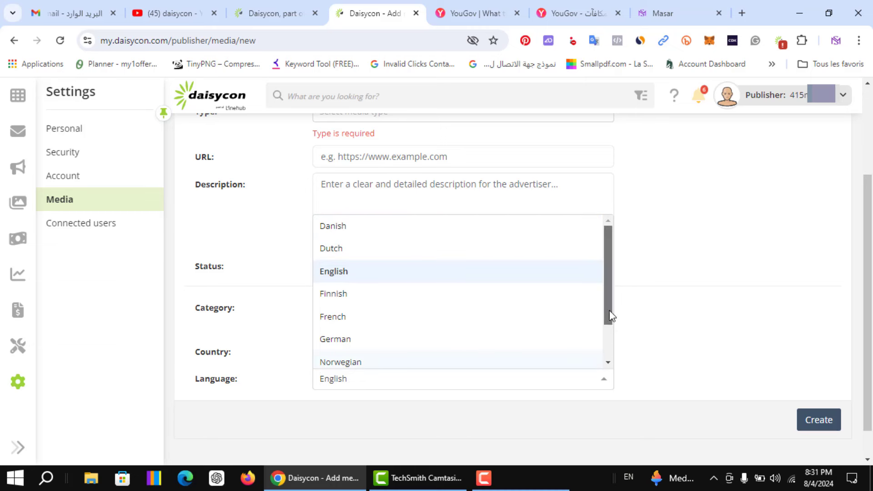
{"action": "left_click_drag", "start_coordinate": [610, 312], "coordinate": [621, 284]}
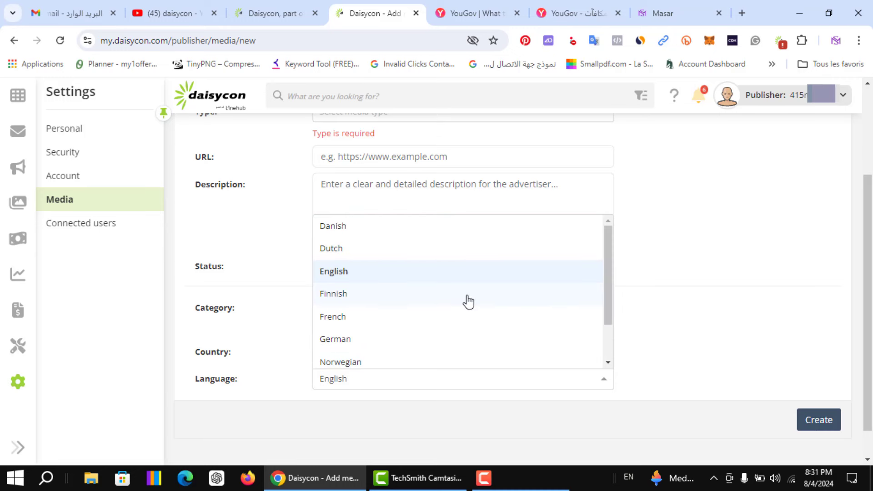
{"action": "left_click", "coordinate": [175, 331]}
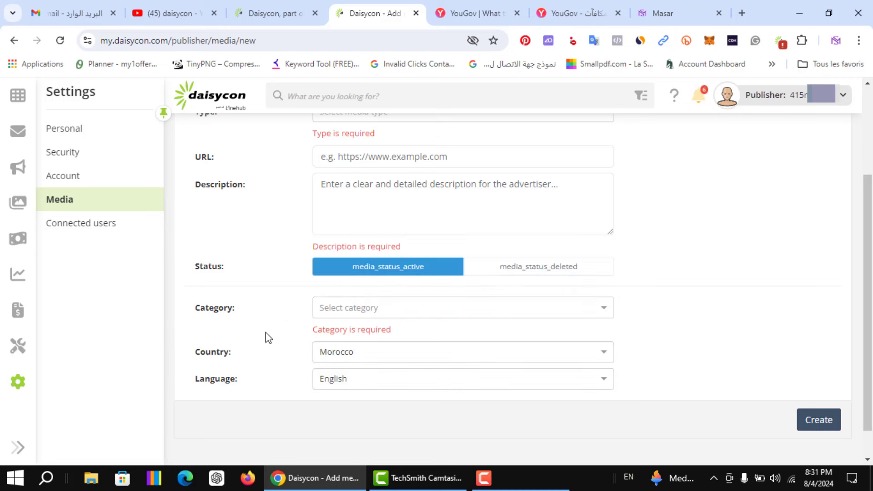
{"action": "left_click", "coordinate": [826, 431]}
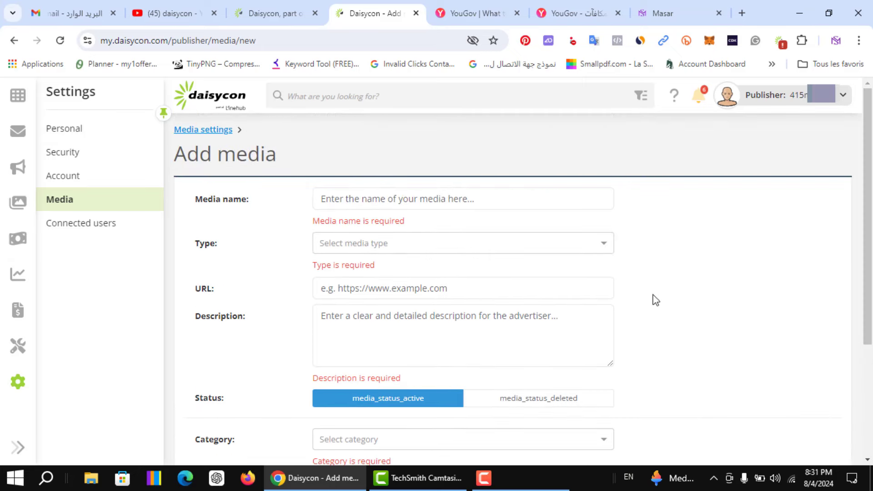
Leave the Add media form for the media overview, browse the campaigns list and open the YouGov (UAE_ENG) 18+ campaign
{"action": "left_click", "coordinate": [69, 202]}
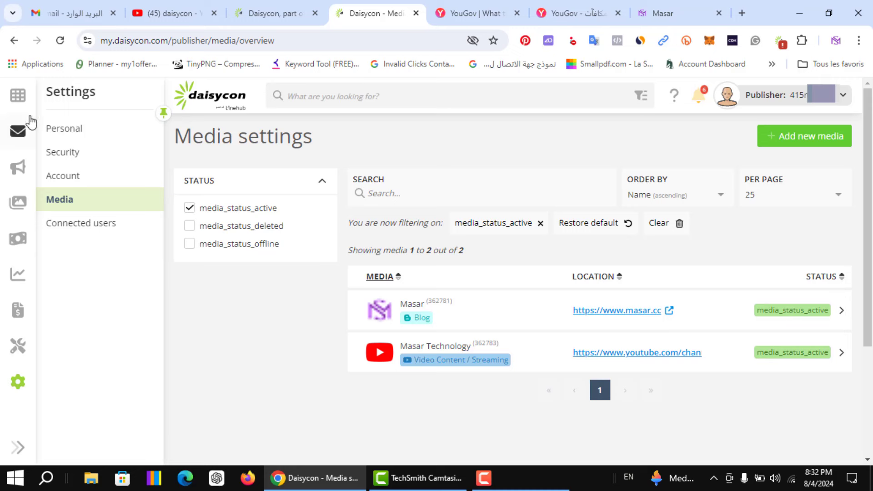
{"action": "left_click", "coordinate": [22, 169]}
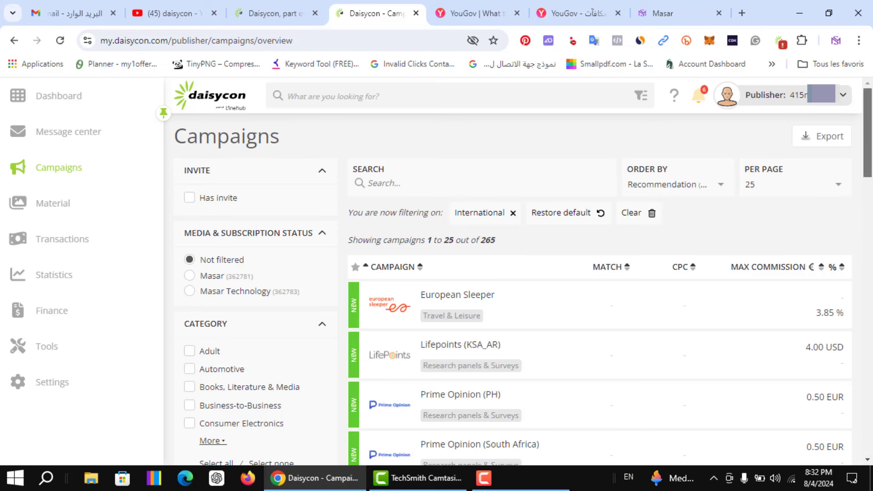
{"action": "left_click_drag", "start_coordinate": [866, 164], "coordinate": [870, 267]}
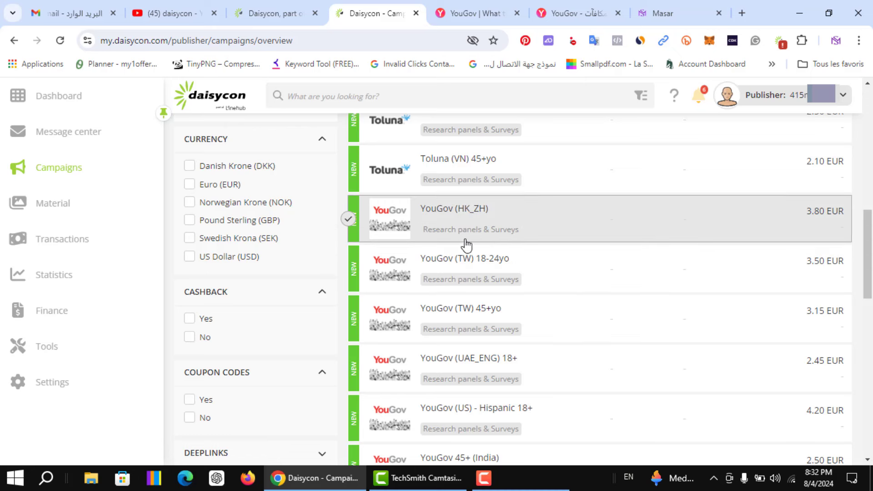
{"action": "scroll", "coordinate": [868, 254], "scroll_direction": "down", "scroll_amount": 1}
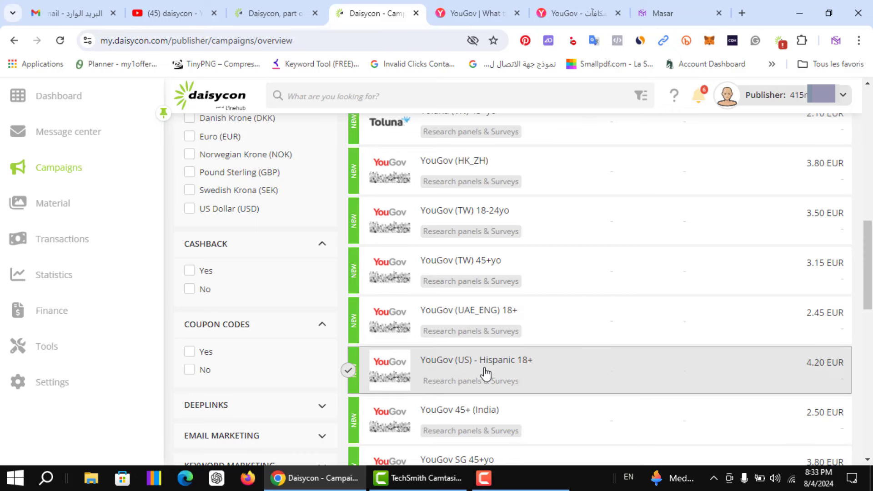
{"action": "mouse_move", "coordinate": [868, 282]}
{"action": "left_mouse_down"}
{"action": "mouse_move", "coordinate": [869, 308]}
{"action": "mouse_move", "coordinate": [868, 299]}
{"action": "left_mouse_up"}
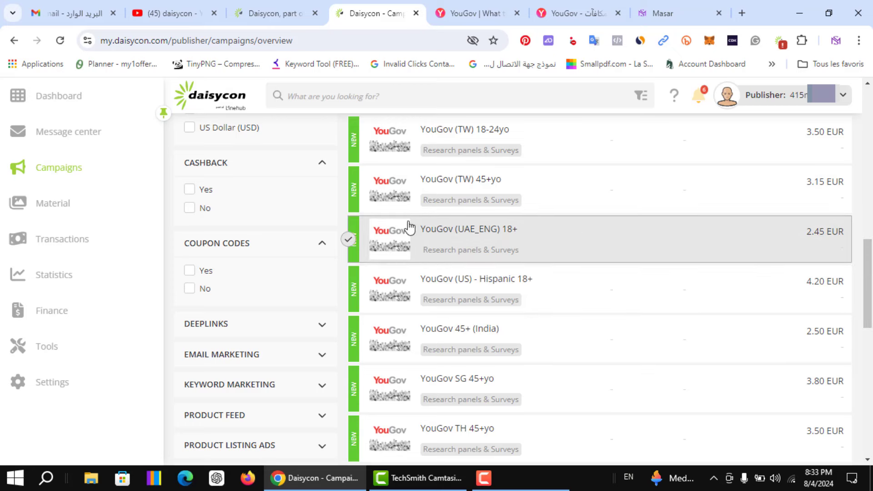
{"action": "left_click", "coordinate": [506, 257]}
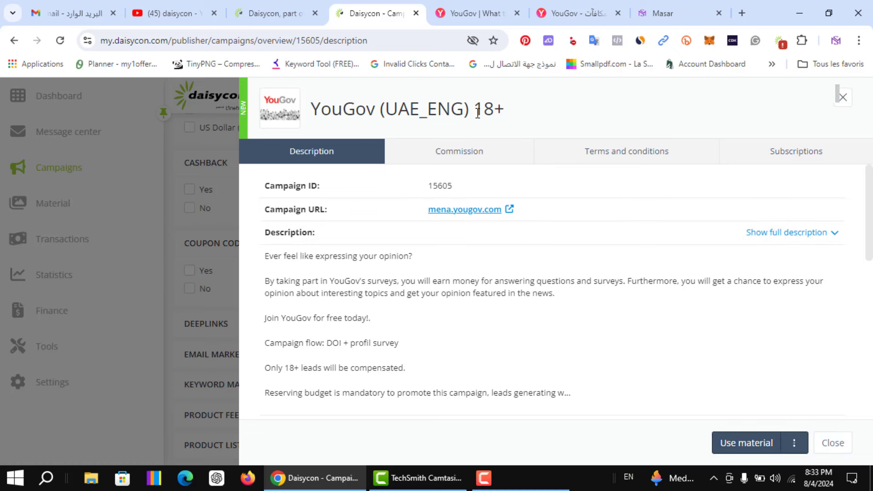
Review the YouGov (UAE_ENG) 18+ campaign's description and open its advertising material
{"action": "left_click_drag", "start_coordinate": [477, 113], "coordinate": [510, 123]}
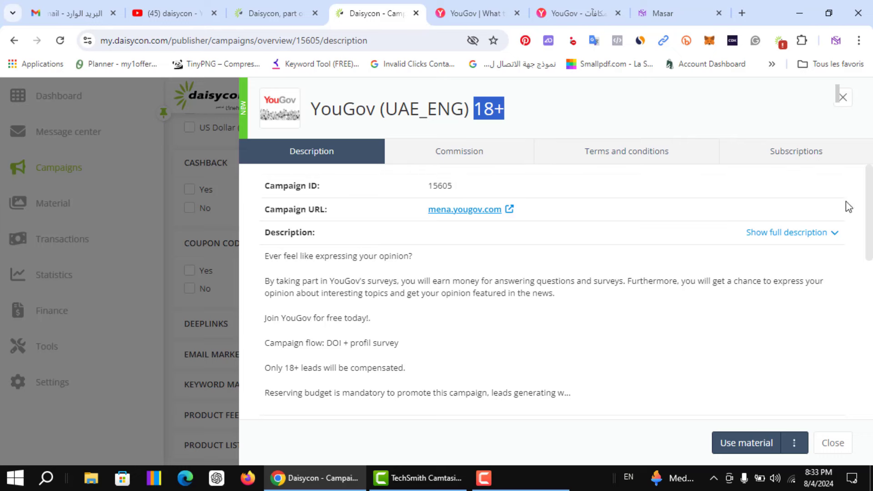
{"action": "mouse_move", "coordinate": [864, 214]}
{"action": "left_mouse_down"}
{"action": "mouse_move", "coordinate": [856, 296]}
{"action": "mouse_move", "coordinate": [866, 206]}
{"action": "left_mouse_up"}
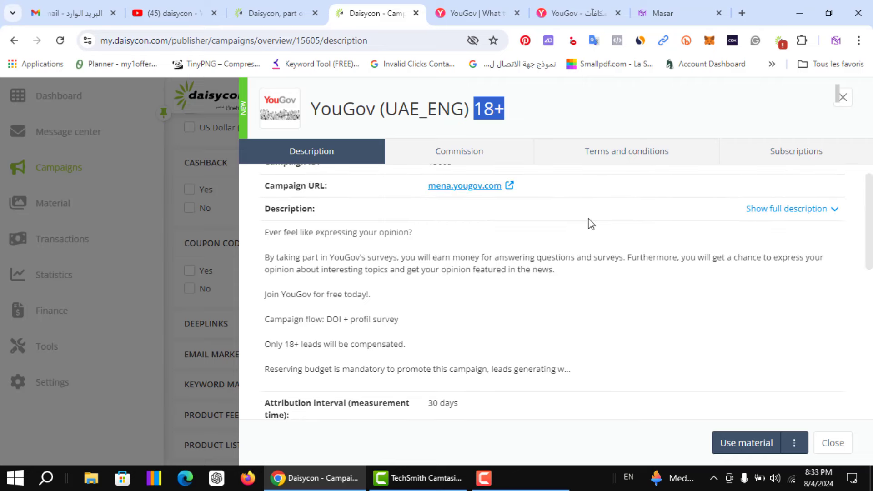
{"action": "scroll", "coordinate": [695, 400], "scroll_direction": "down", "scroll_amount": 4}
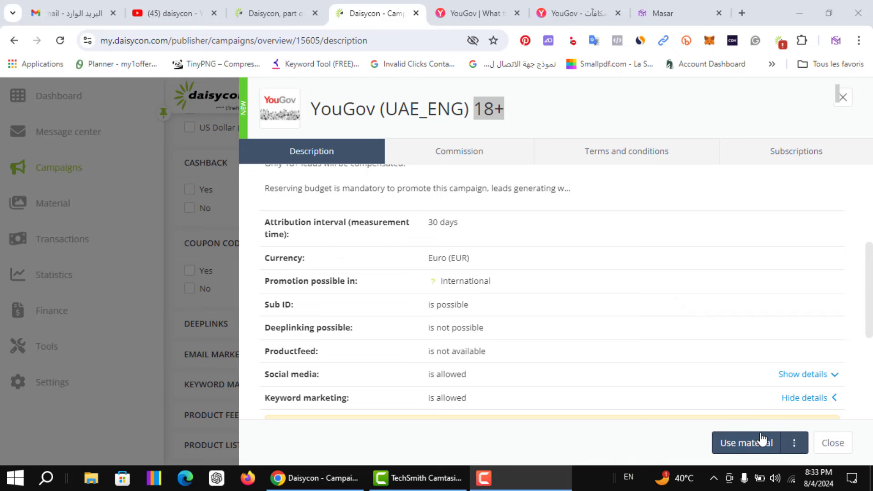
{"action": "left_click", "coordinate": [750, 443]}
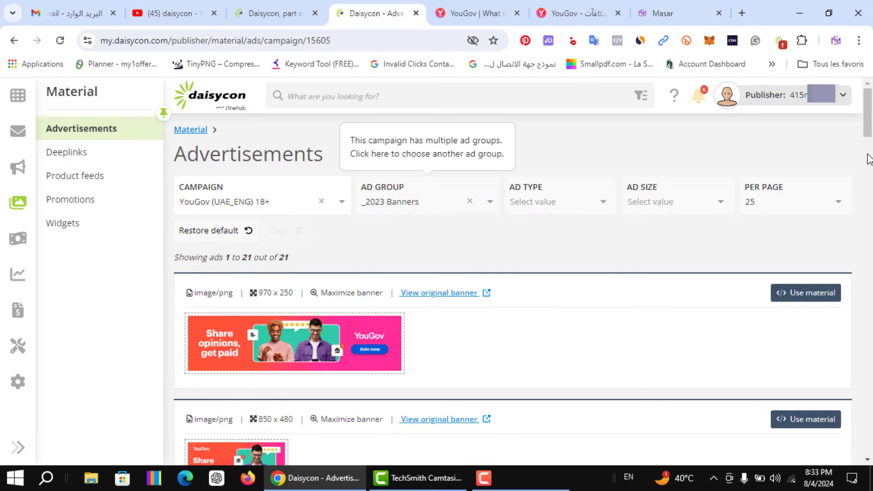
{"action": "left_click_drag", "start_coordinate": [871, 122], "coordinate": [870, 123]}
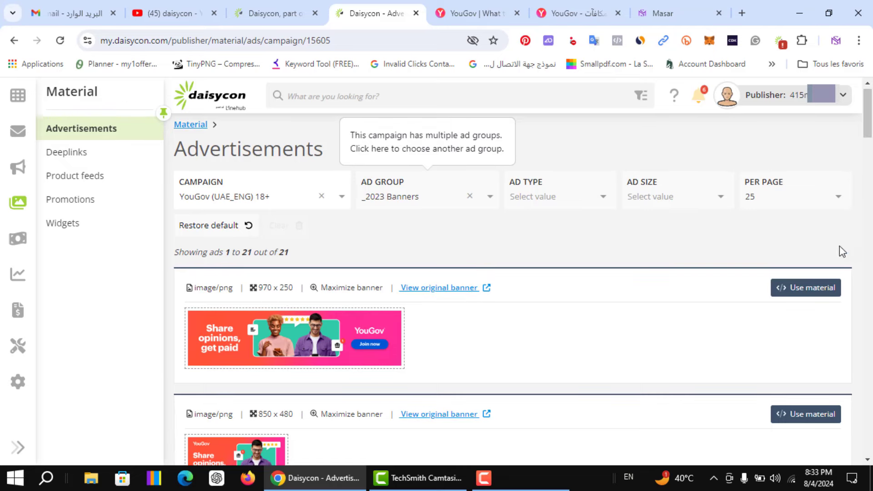
Open the promotional material for the 970 x 250 YouGov banner and select Masar as its media
{"action": "left_click", "coordinate": [816, 298]}
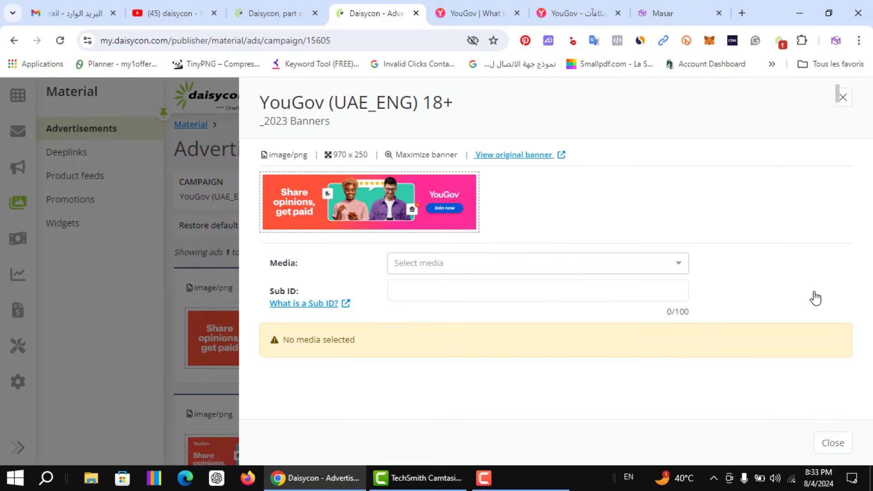
{"action": "left_click", "coordinate": [649, 269]}
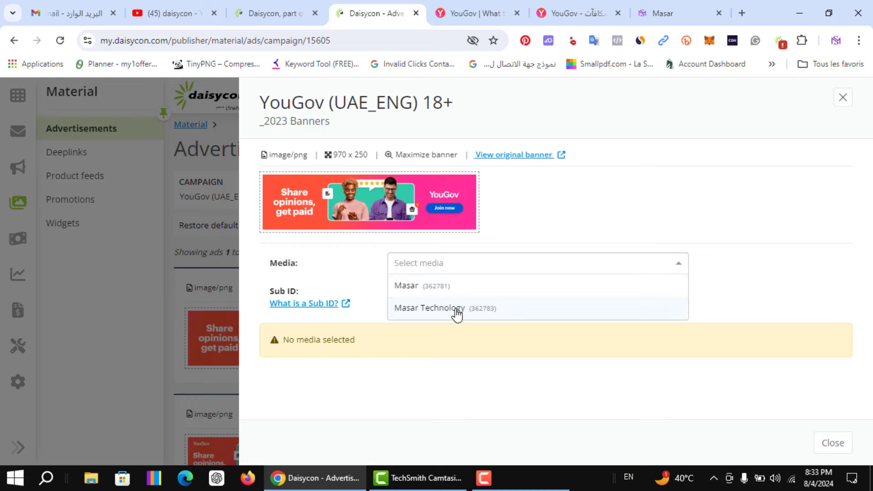
{"action": "left_click", "coordinate": [434, 291]}
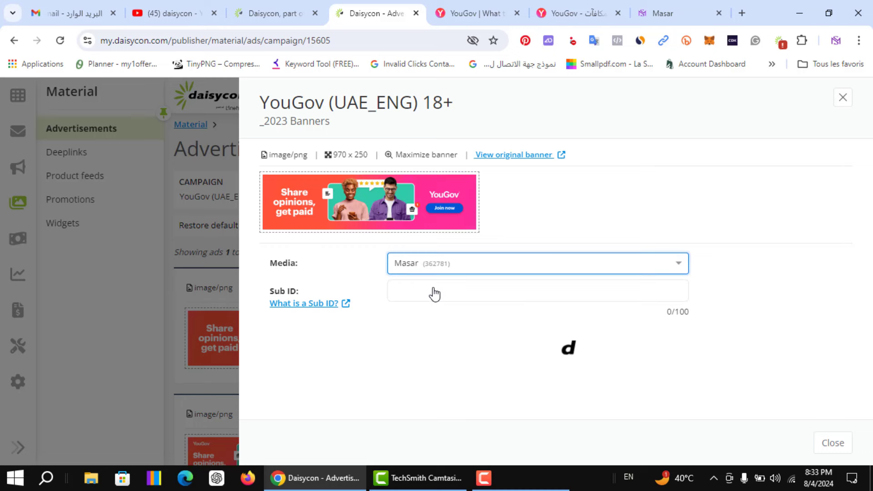
Find the banner's link and image URLs and copy the link URL
{"action": "left_click_drag", "start_coordinate": [864, 246], "coordinate": [865, 286]}
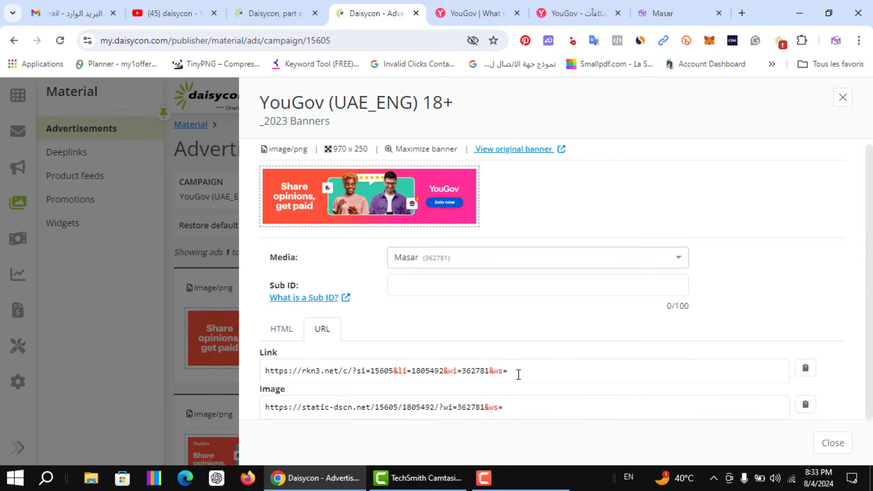
{"action": "left_click_drag", "start_coordinate": [519, 374], "coordinate": [274, 361]}
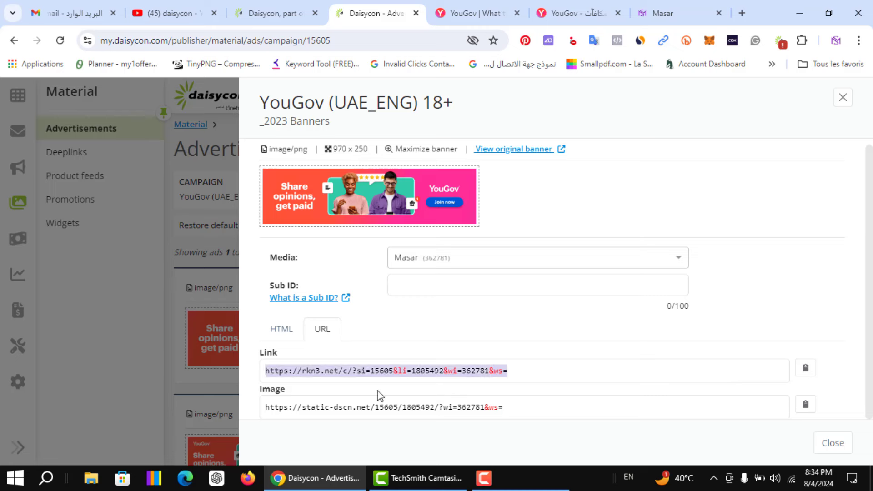
{"action": "left_click_drag", "start_coordinate": [452, 408], "coordinate": [246, 403]}
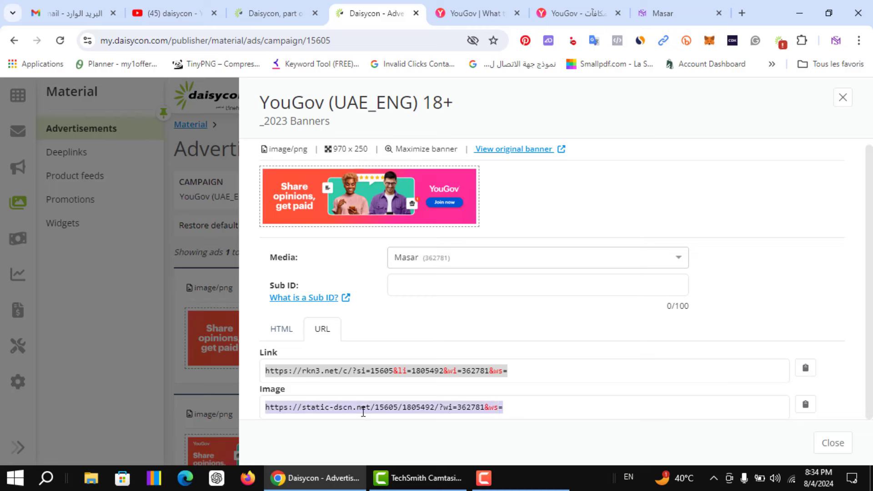
{"action": "left_click_drag", "start_coordinate": [514, 372], "coordinate": [272, 366]}
{"action": "left_click", "coordinate": [272, 366]}
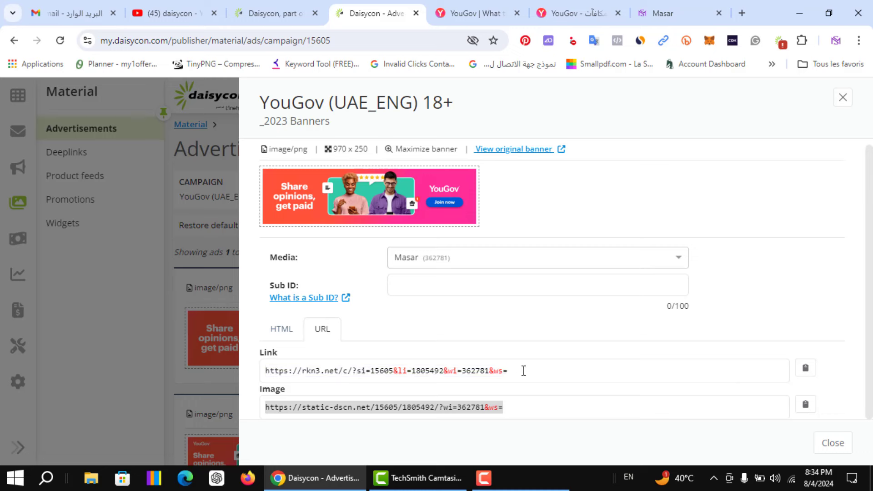
{"action": "left_click_drag", "start_coordinate": [523, 371], "coordinate": [291, 366]}
{"action": "right_click", "coordinate": [344, 368]}
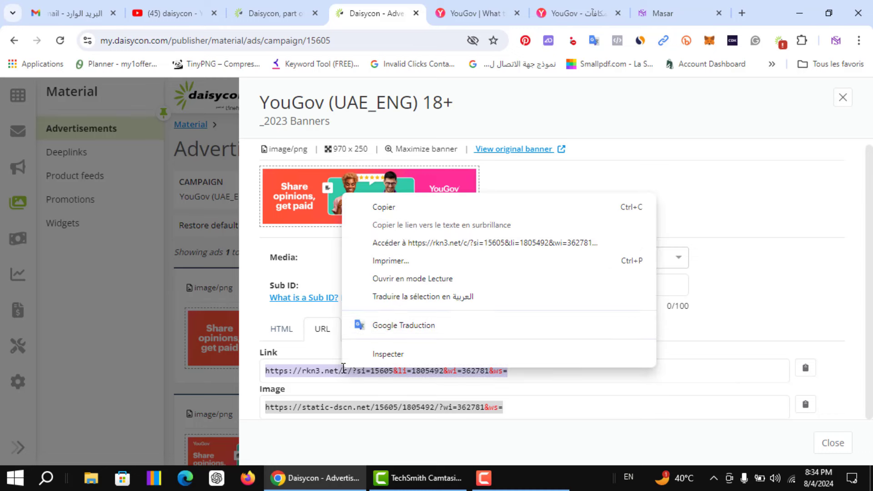
{"action": "left_click", "coordinate": [387, 210]}
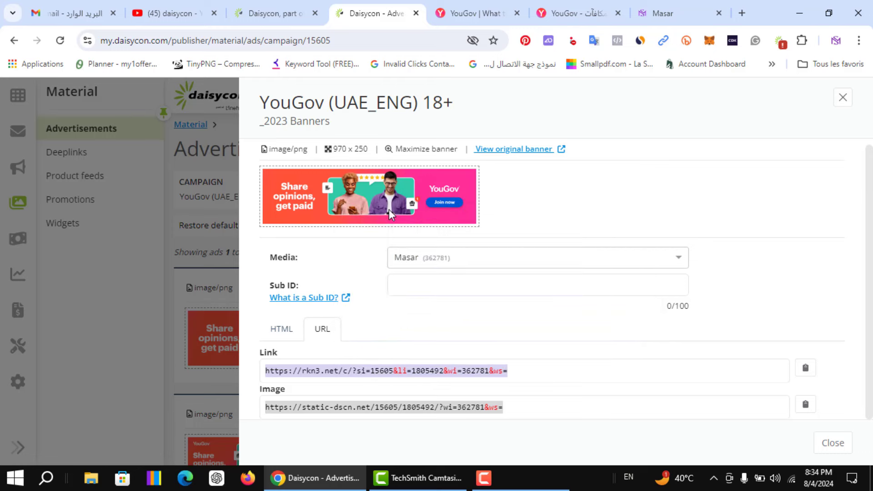
View the banner's HTML embed code and return to its URL version
{"action": "left_click", "coordinate": [280, 337]}
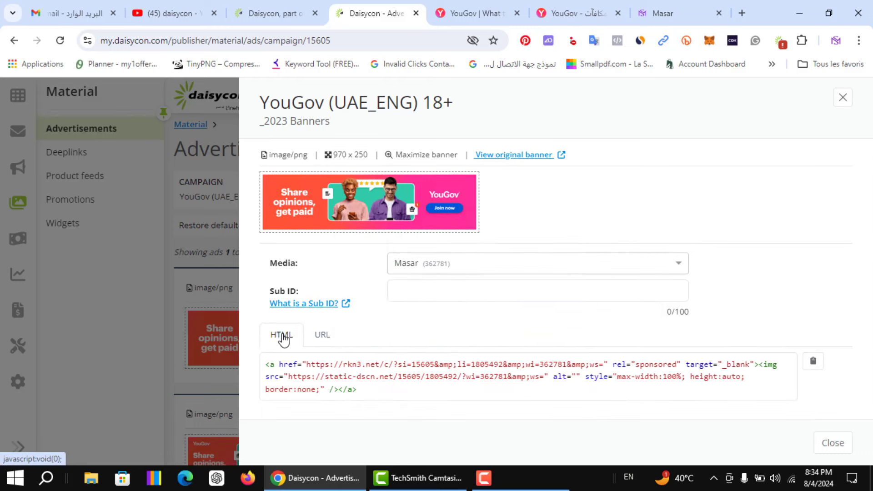
{"action": "left_click", "coordinate": [323, 339]}
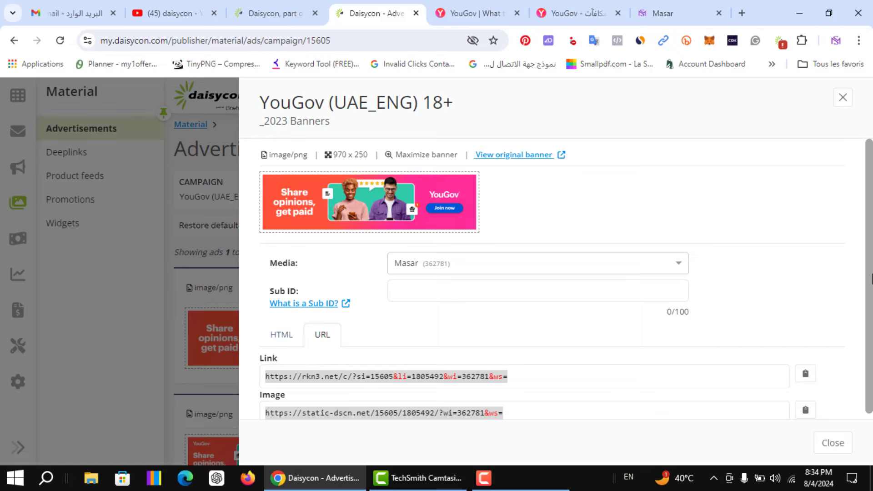
{"action": "scroll", "coordinate": [871, 326], "scroll_direction": "down", "scroll_amount": 1}
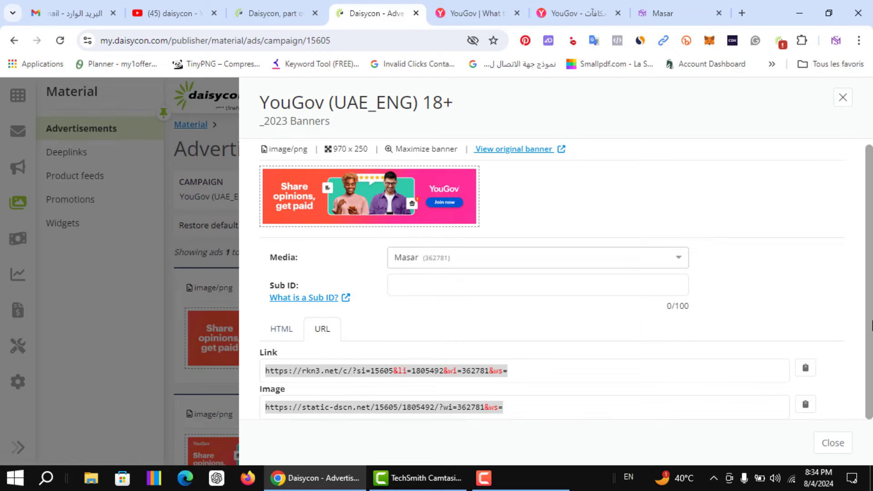
Look at the Masar website and the YouGov rewards page's points and gift card, and return to the Daisycon banner links
{"action": "left_click", "coordinate": [670, 0]}
{"action": "mouse_move", "coordinate": [868, 124]}
{"action": "left_mouse_down"}
{"action": "mouse_move", "coordinate": [869, 302]}
{"action": "mouse_move", "coordinate": [854, 393]}
{"action": "mouse_move", "coordinate": [860, 430]}
{"action": "mouse_move", "coordinate": [867, 122]}
{"action": "left_mouse_up"}
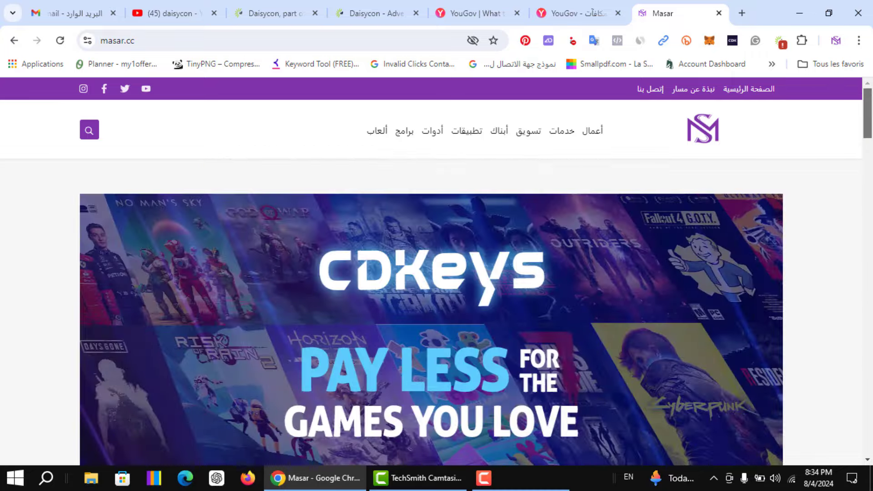
{"action": "left_click", "coordinate": [575, 6]}
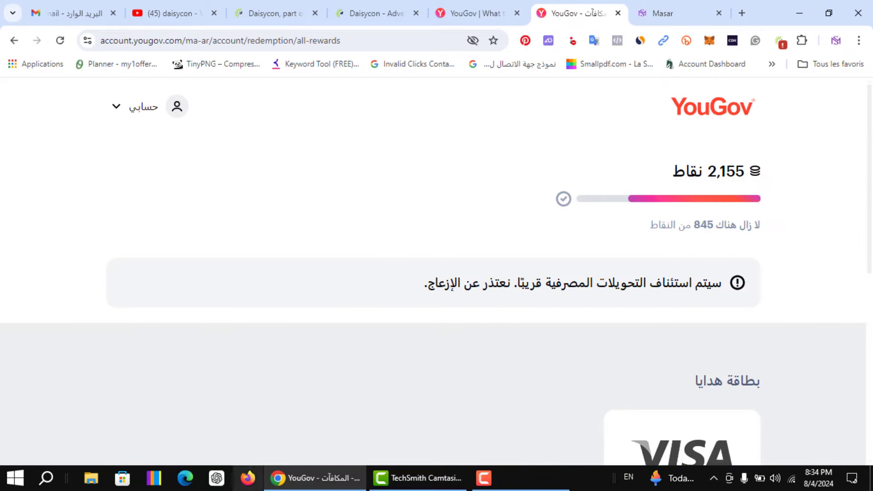
{"action": "left_click_drag", "start_coordinate": [870, 214], "coordinate": [871, 327]}
{"action": "scroll", "coordinate": [871, 318], "scroll_direction": "down", "scroll_amount": 1}
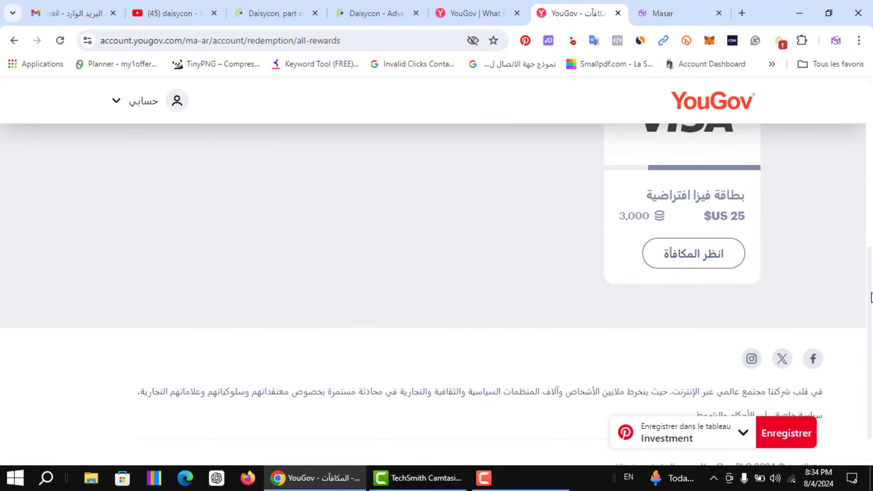
{"action": "scroll", "coordinate": [870, 307], "scroll_direction": "up", "scroll_amount": 9}
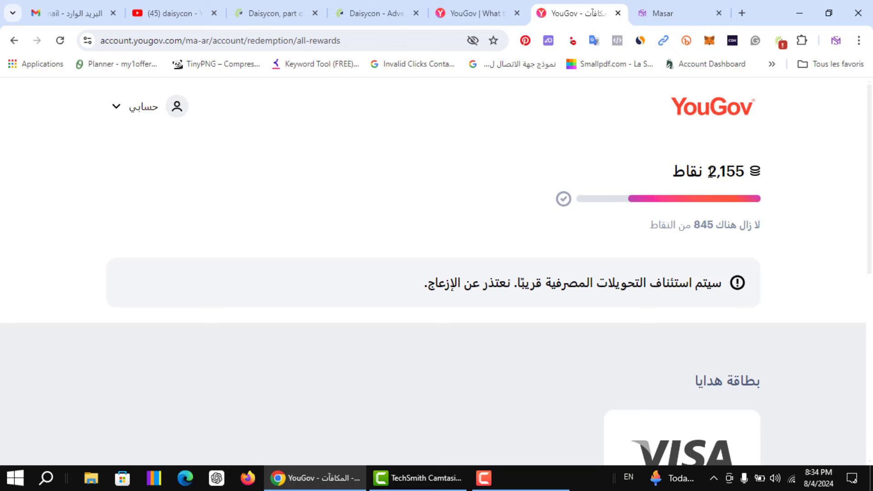
{"action": "left_click_drag", "start_coordinate": [711, 172], "coordinate": [751, 167]}
{"action": "left_click", "coordinate": [723, 163]}
{"action": "left_click", "coordinate": [344, 6]}
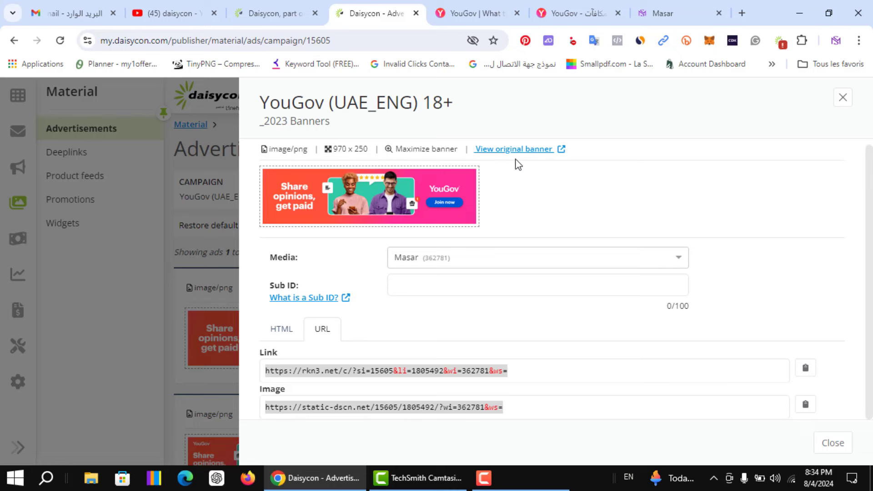
Review the points balance and the Visa gift card option on the YouGov rewards page
{"action": "left_click", "coordinate": [565, 11]}
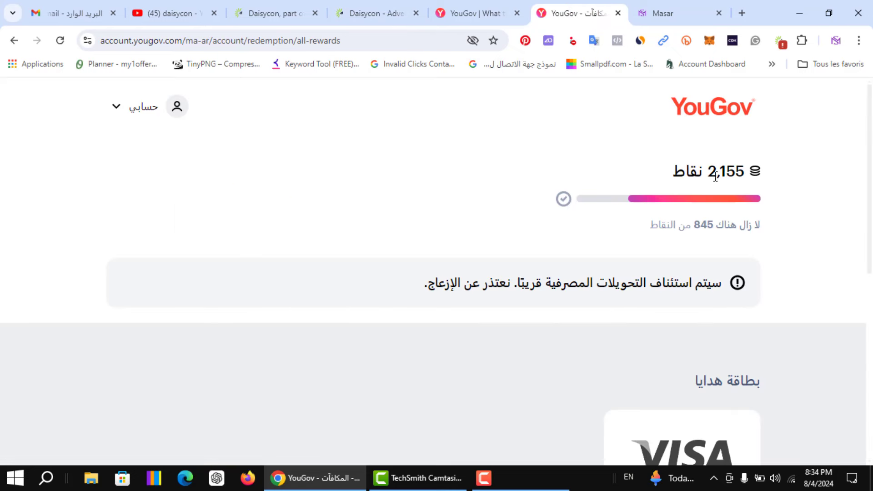
{"action": "left_click_drag", "start_coordinate": [726, 166], "coordinate": [757, 167]}
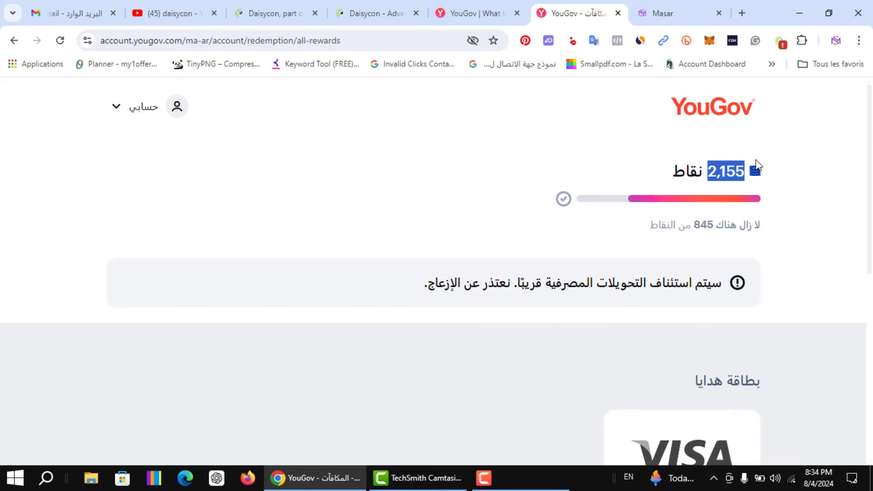
{"action": "left_click", "coordinate": [437, 141]}
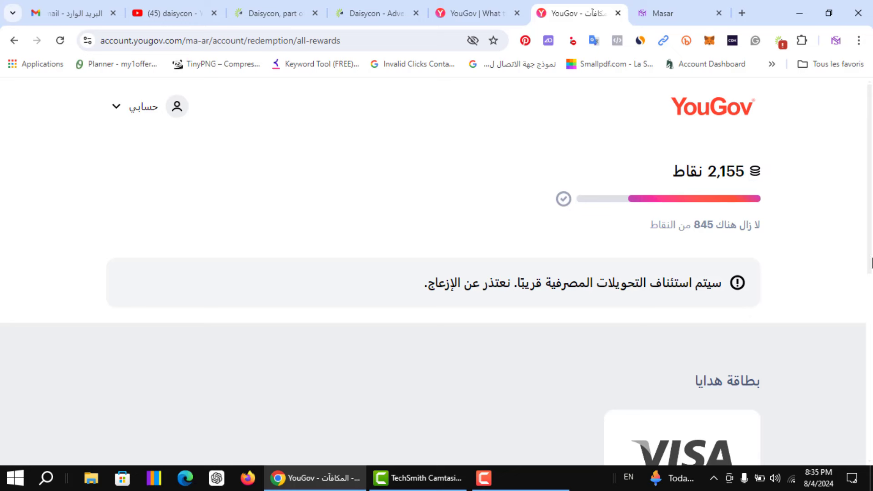
{"action": "scroll", "coordinate": [872, 262], "scroll_direction": "down", "scroll_amount": 6}
{"action": "scroll", "coordinate": [870, 470], "scroll_direction": "up", "scroll_amount": 4}
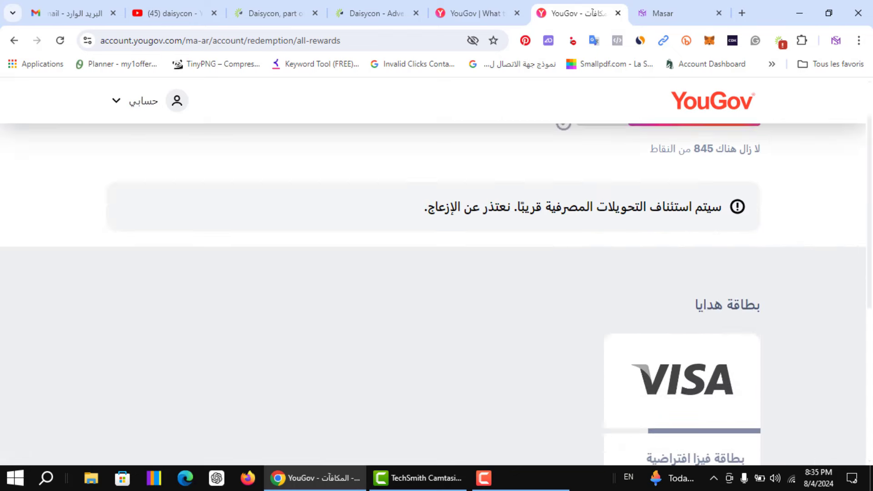
{"action": "scroll", "coordinate": [437, 273], "scroll_direction": "up", "scroll_amount": 2}
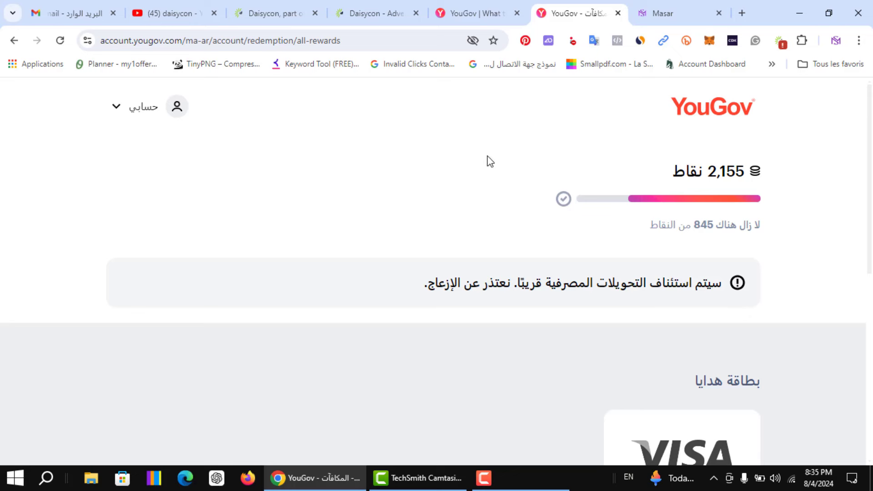
Return to Daisycon and close the promotional material of the 970 x 250 YouGov banner
{"action": "left_click", "coordinate": [377, 9]}
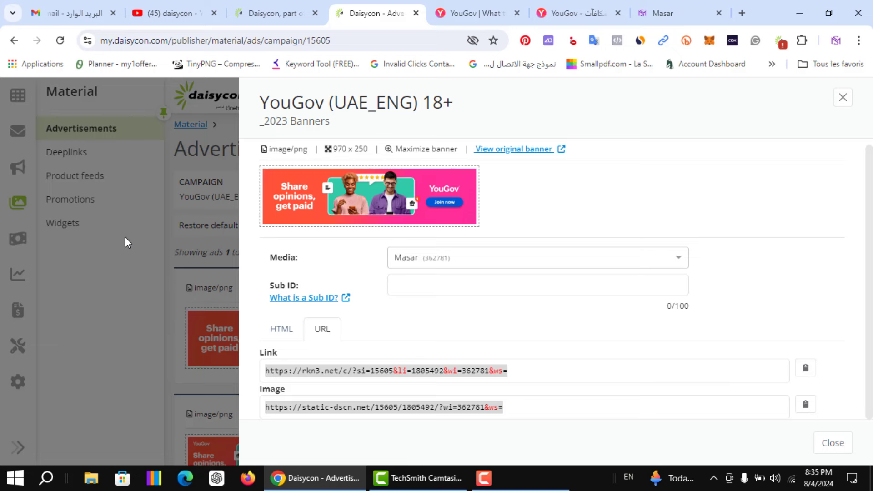
{"action": "left_click", "coordinate": [843, 97]}
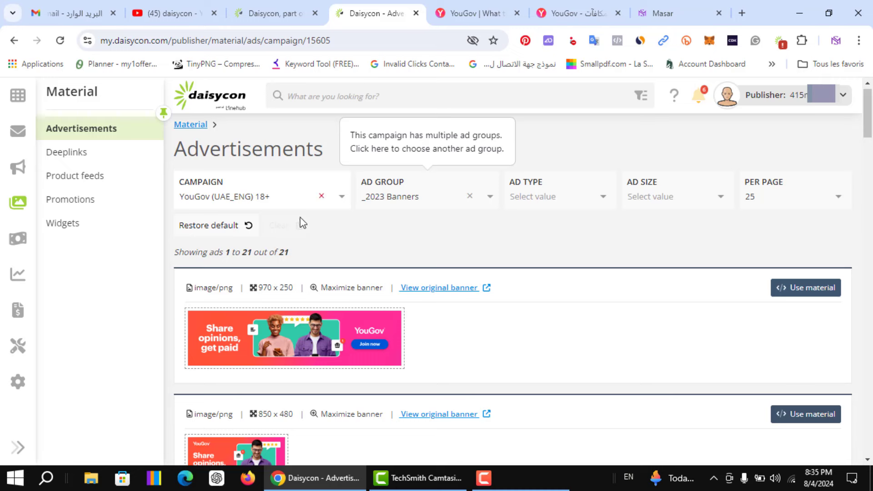